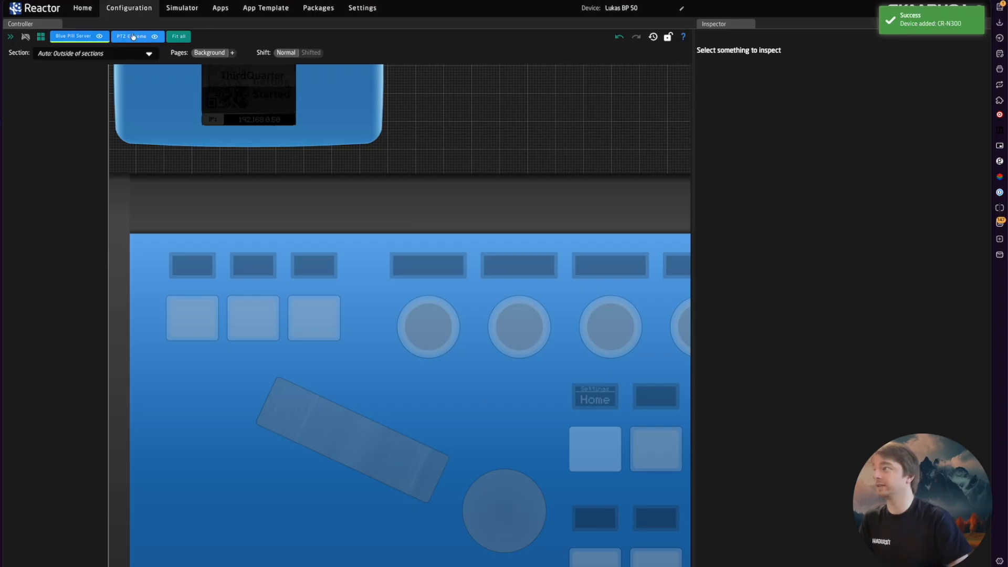
# Show the PTZ Extreme layer and try its Nav2 to Nav5 settings pages in simulation mode
pyautogui.click(123, 39)
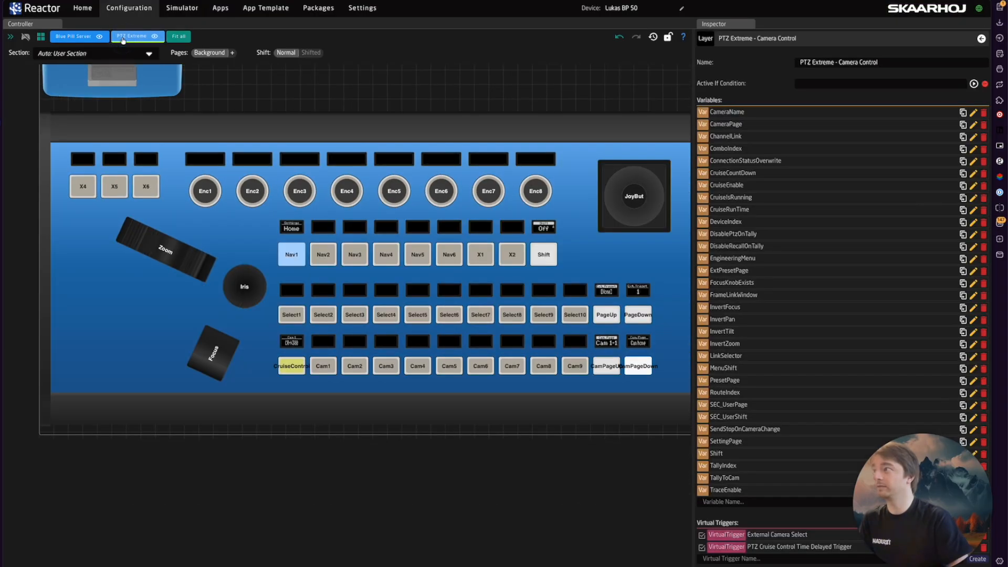
pyautogui.click(25, 39)
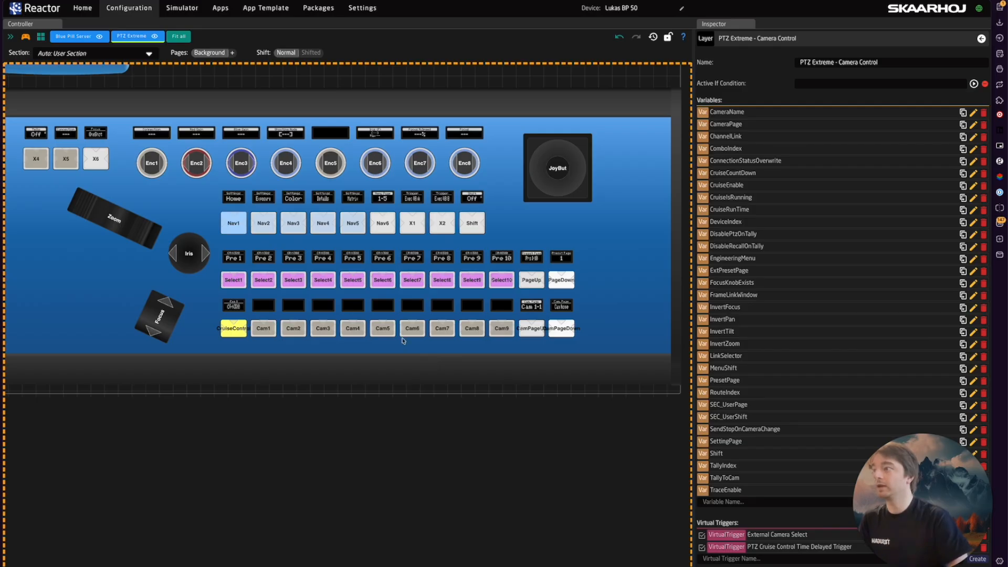
pyautogui.click(263, 227)
pyautogui.click(289, 229)
pyautogui.click(258, 230)
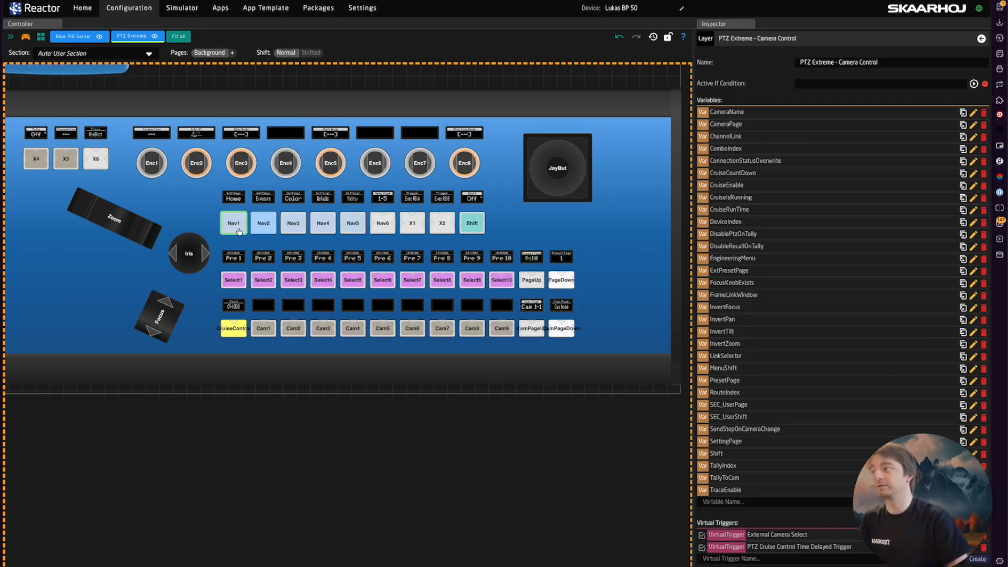
pyautogui.click(293, 231)
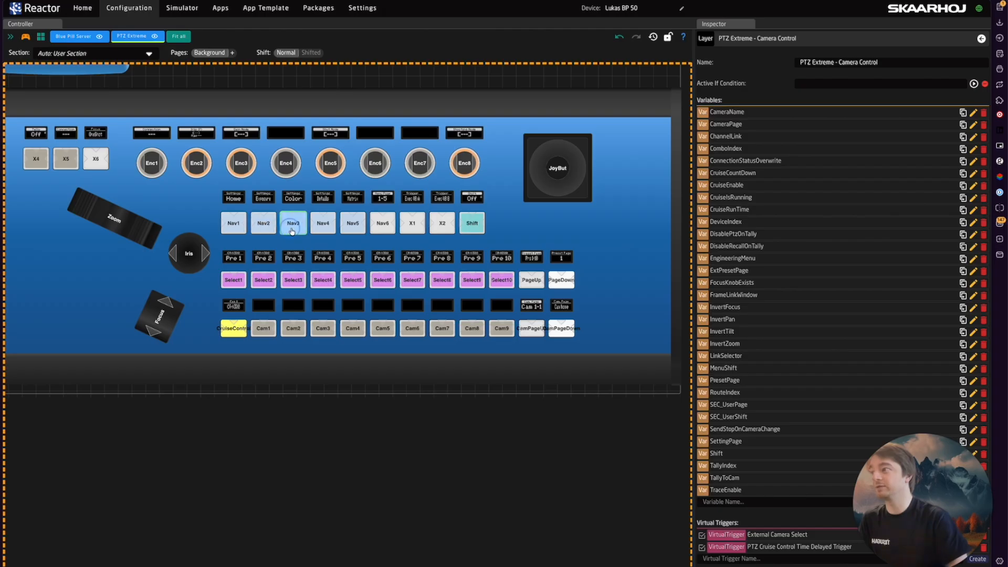
pyautogui.click(318, 231)
pyautogui.click(347, 233)
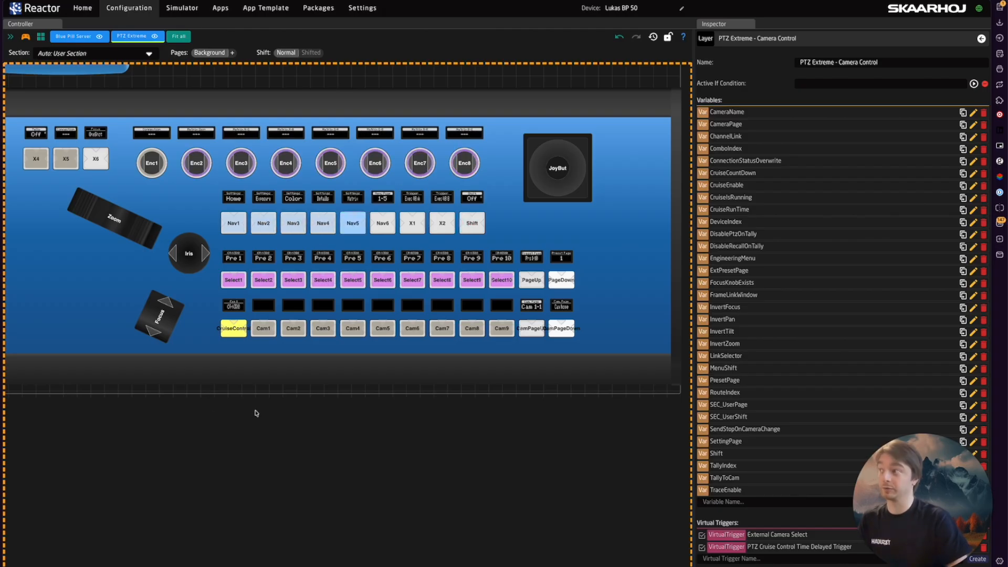
pyautogui.click(321, 230)
pyautogui.click(265, 229)
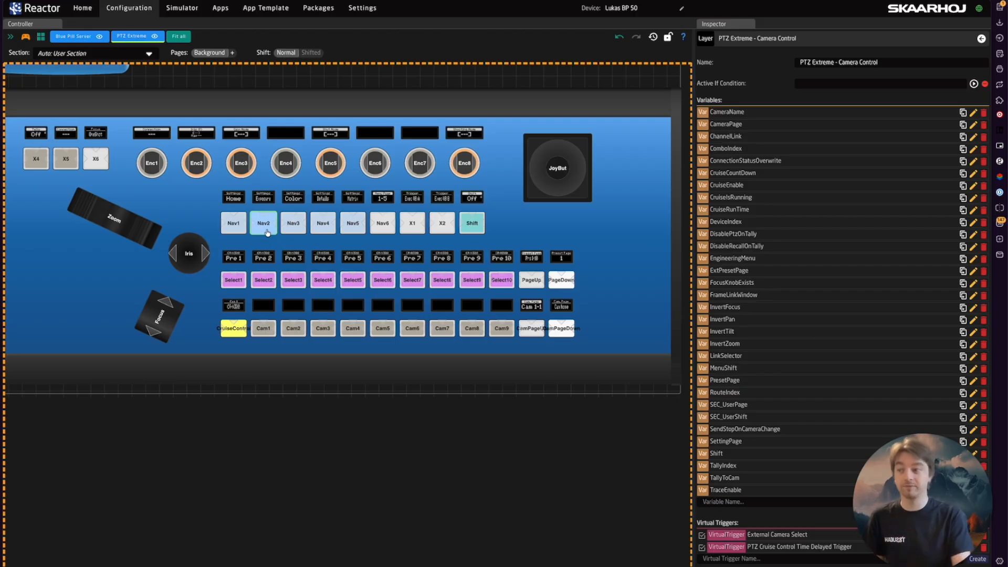
pyautogui.press('Escape')
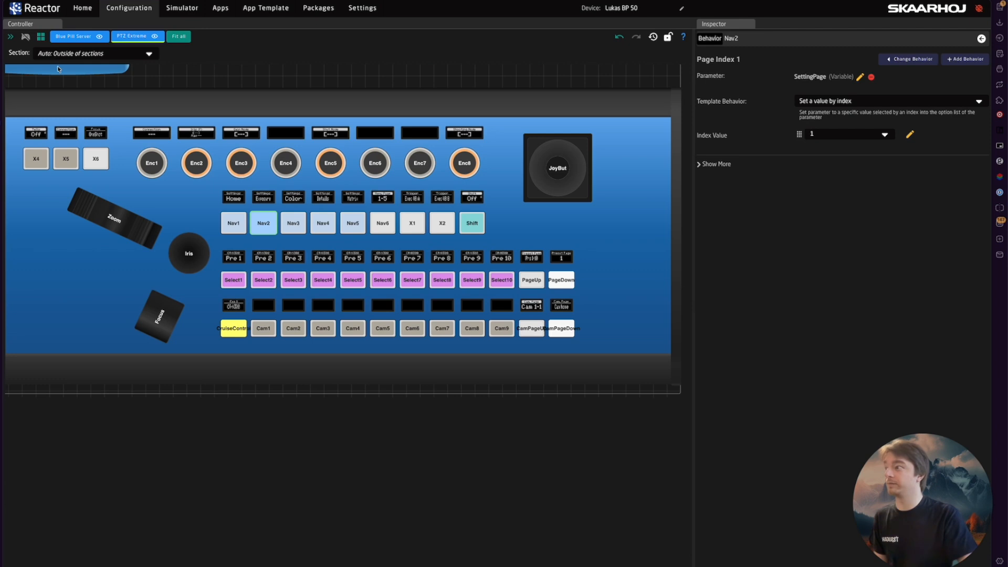
# Inspect the behaviors assigned to the navigation, encoder, preset and camera components of the PTZ Extreme layer
pyautogui.click(294, 227)
pyautogui.click(286, 164)
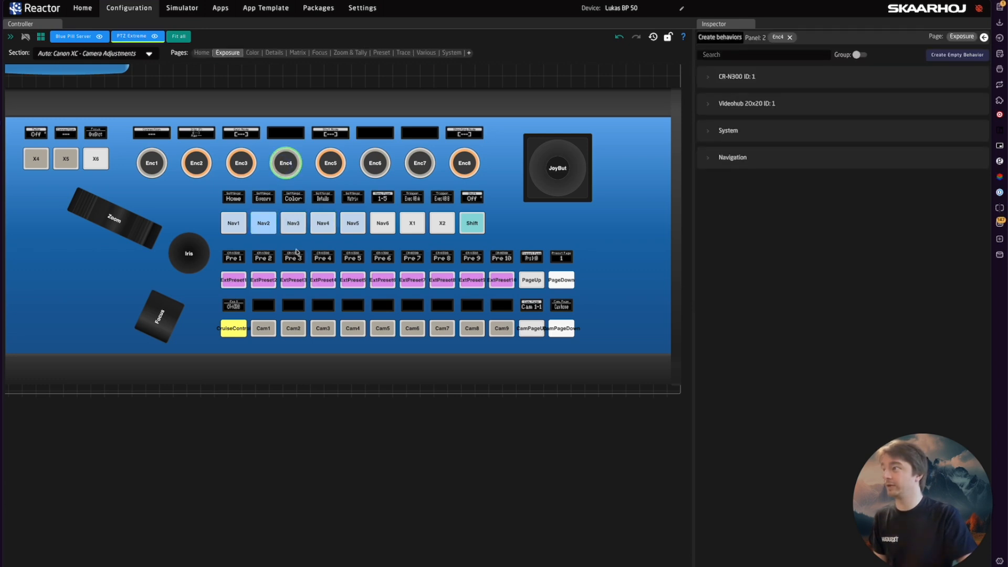
pyautogui.click(293, 280)
pyautogui.click(263, 329)
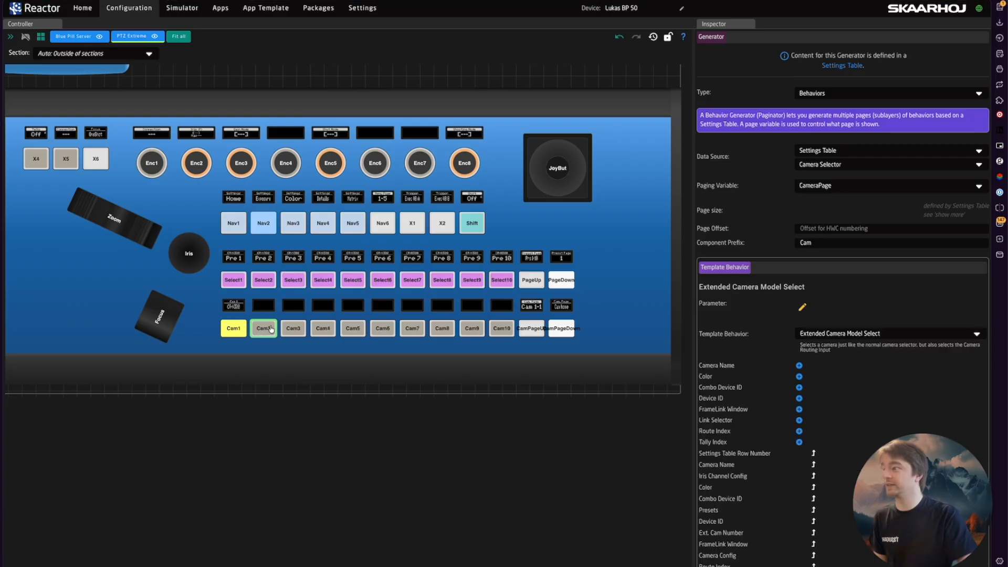
pyautogui.click(240, 168)
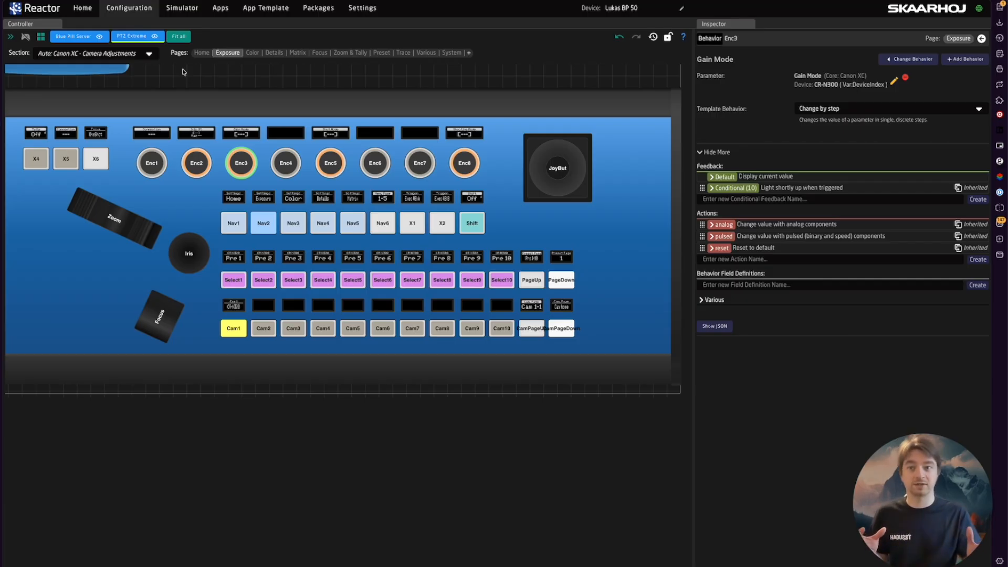
# Create a page labelled VideoHub in the User Section and switch to that page
pyautogui.click(151, 54)
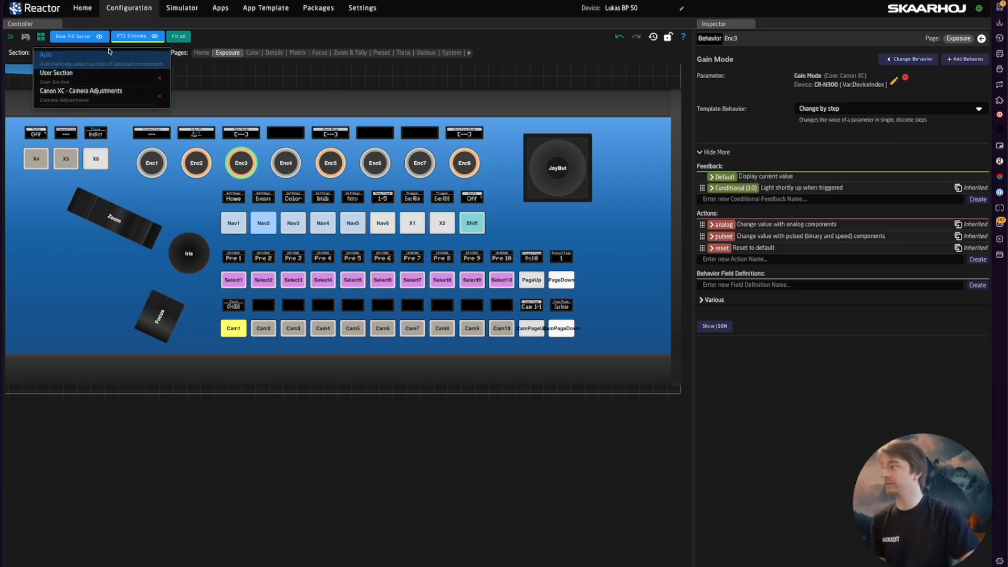
pyautogui.click(79, 79)
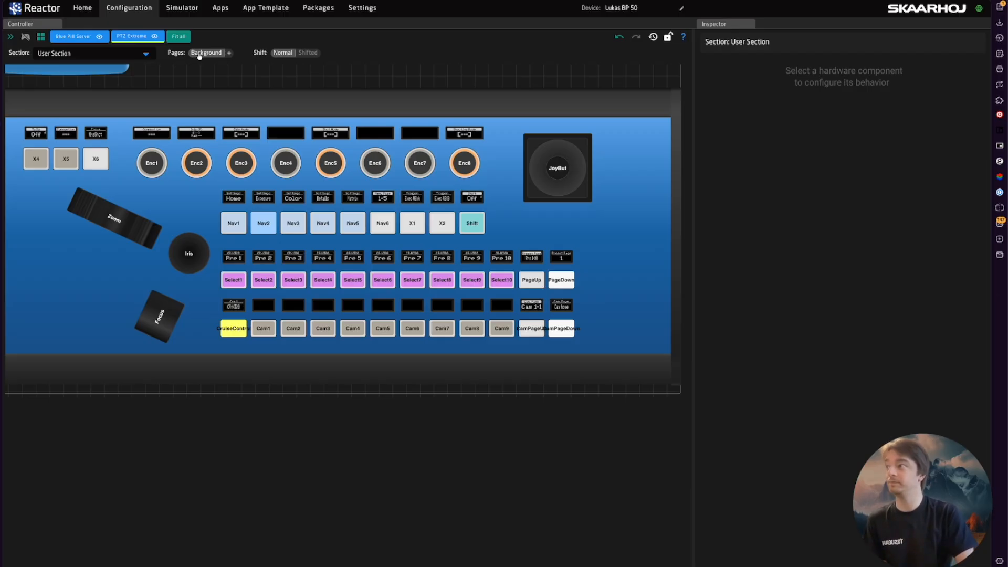
pyautogui.click(229, 53)
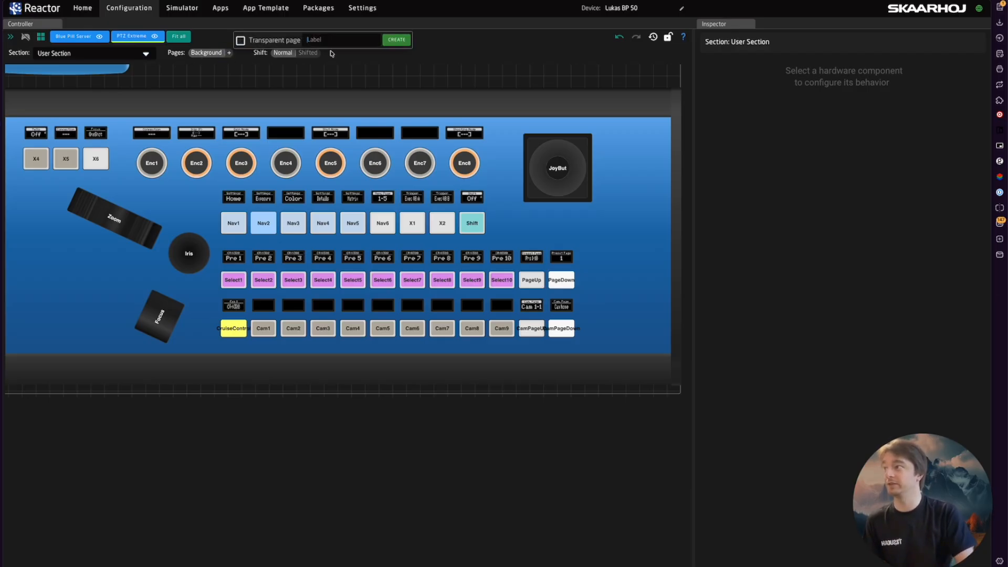
pyautogui.write('VideoHub')
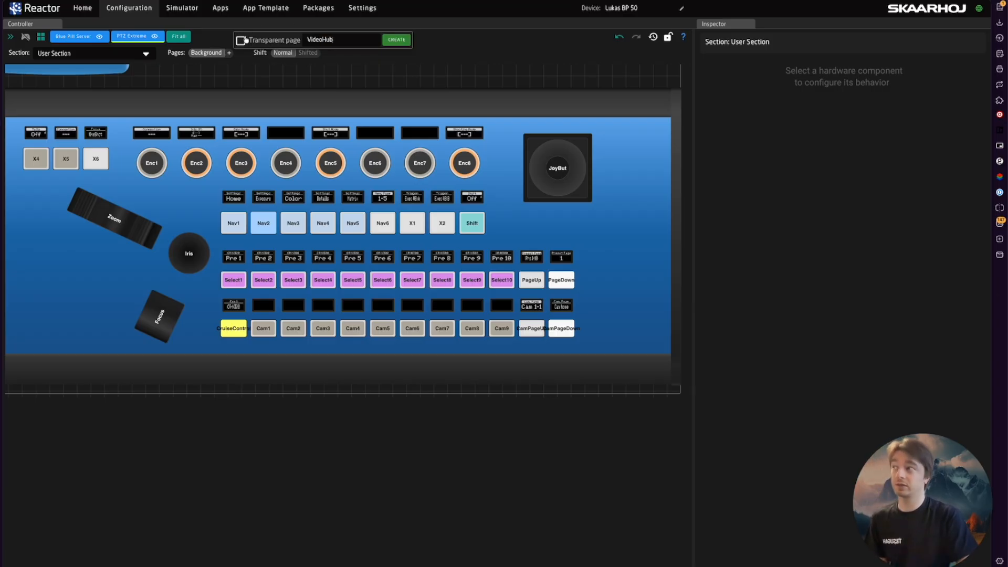
pyautogui.click(395, 41)
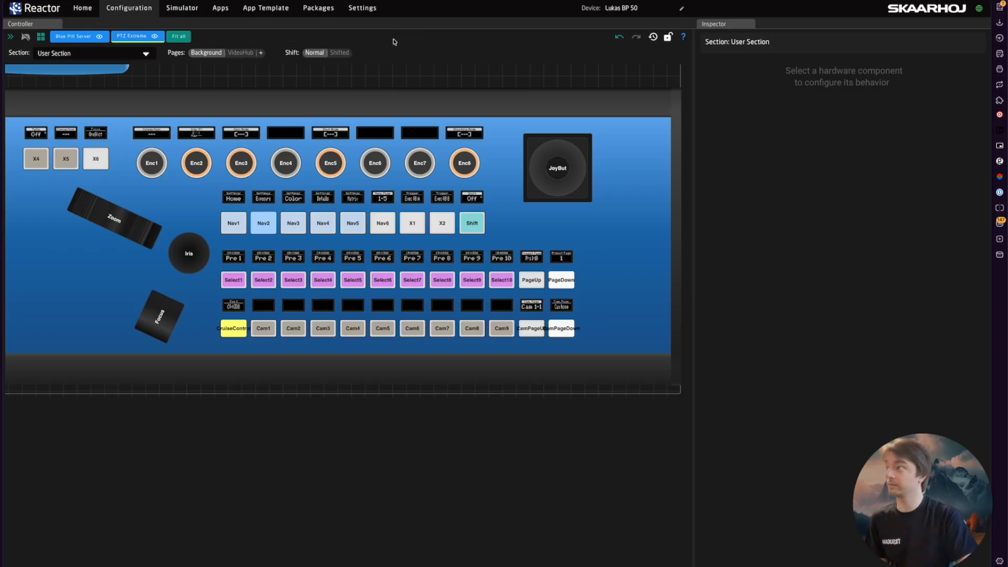
pyautogui.click(241, 55)
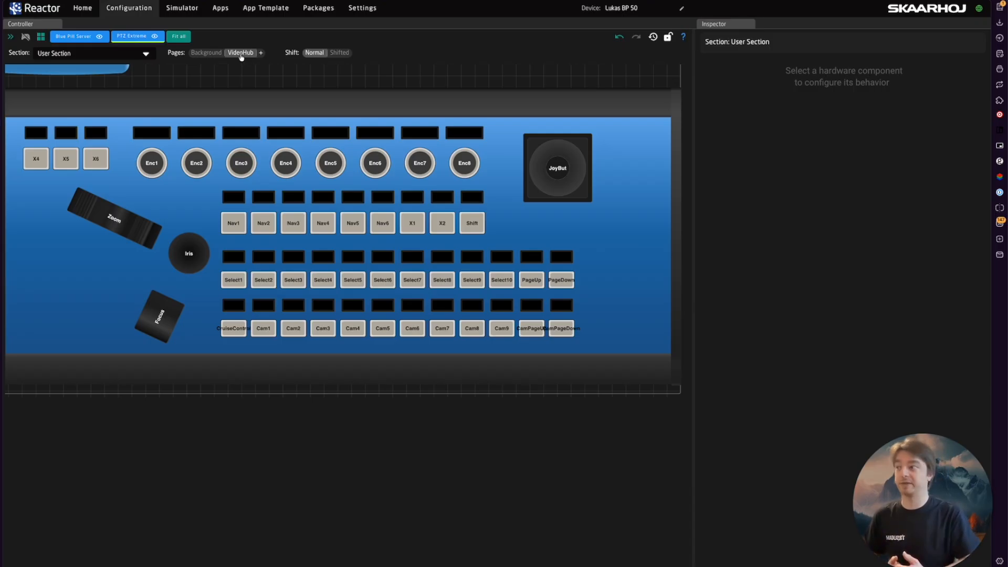
# Assign the Videohub 20x20 routing behavior Route Input to Output Opt to Select1 on the VideoHub page
pyautogui.click(233, 282)
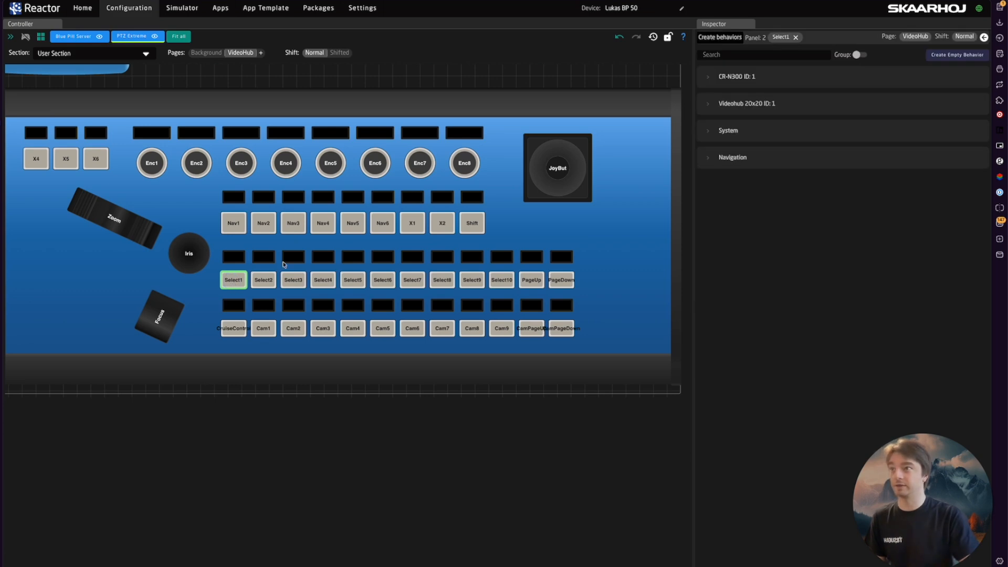
pyautogui.click(707, 107)
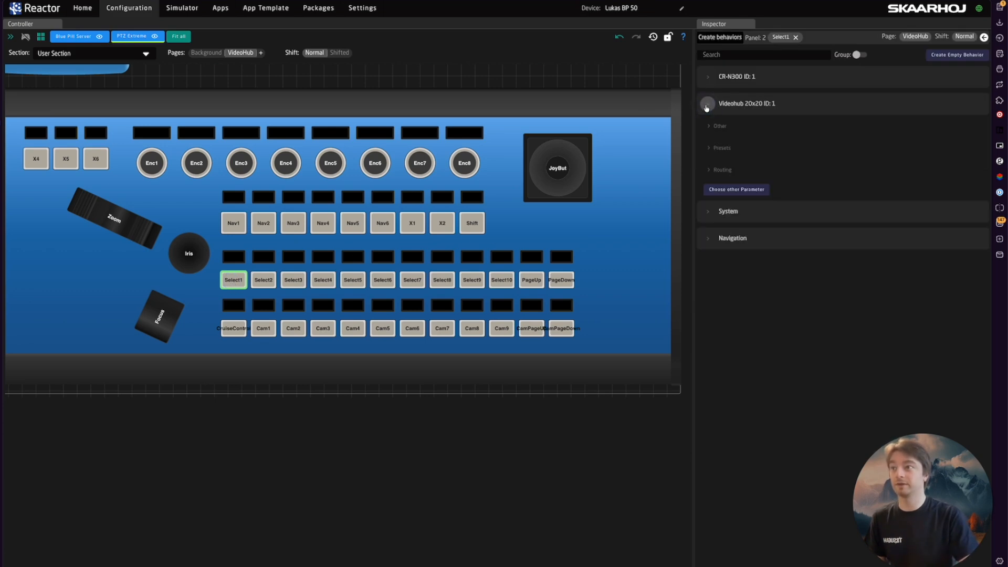
pyautogui.click(710, 169)
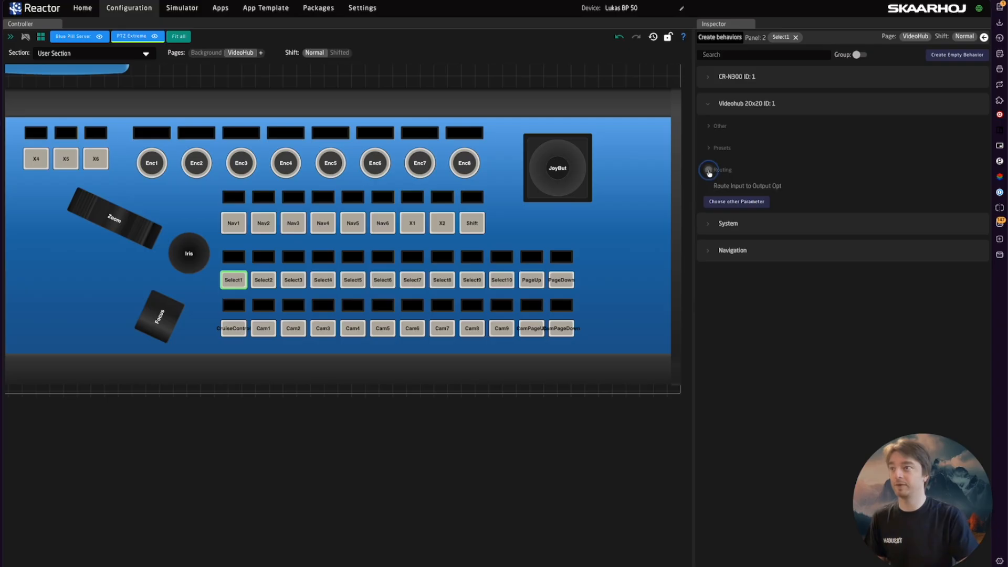
pyautogui.click(741, 186)
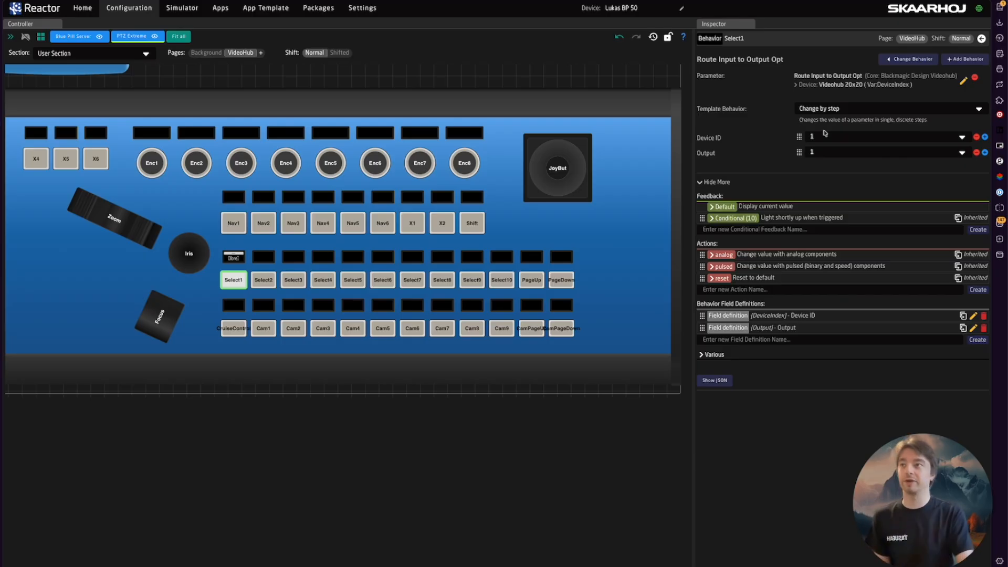
# Change Select1's template behavior to Set specific value and set its value to 1
pyautogui.click(829, 110)
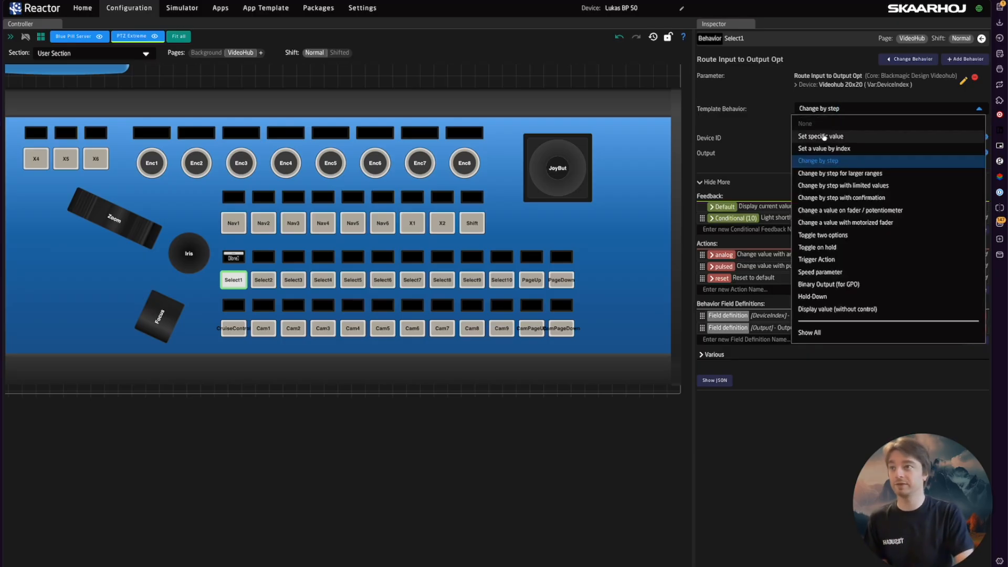
pyautogui.click(823, 136)
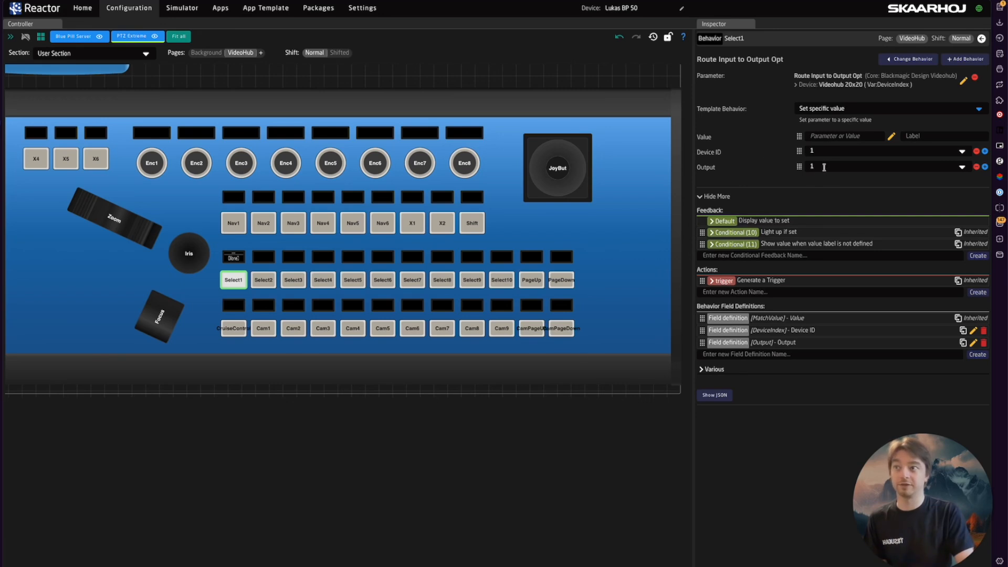
pyautogui.click(861, 137)
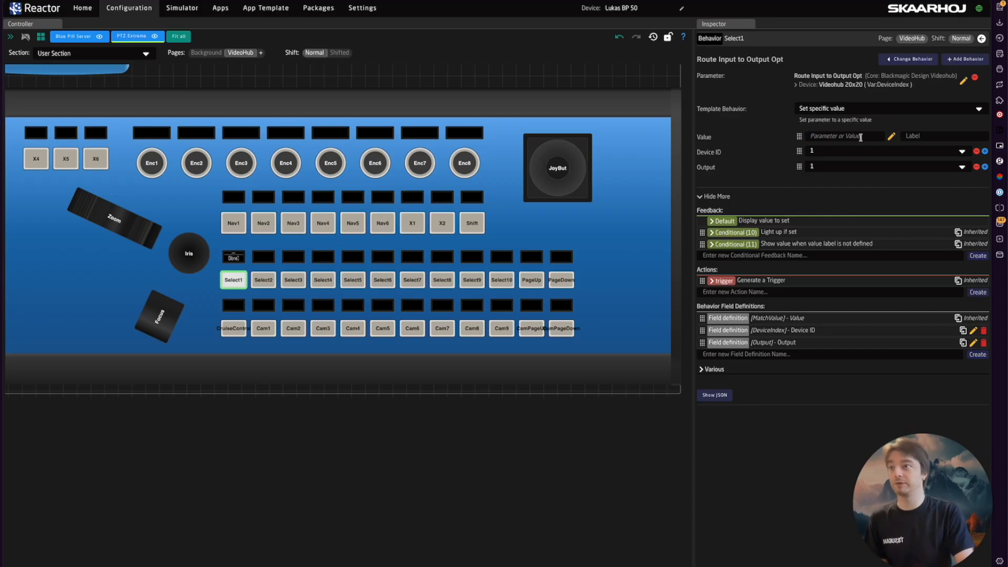
pyautogui.write('1')
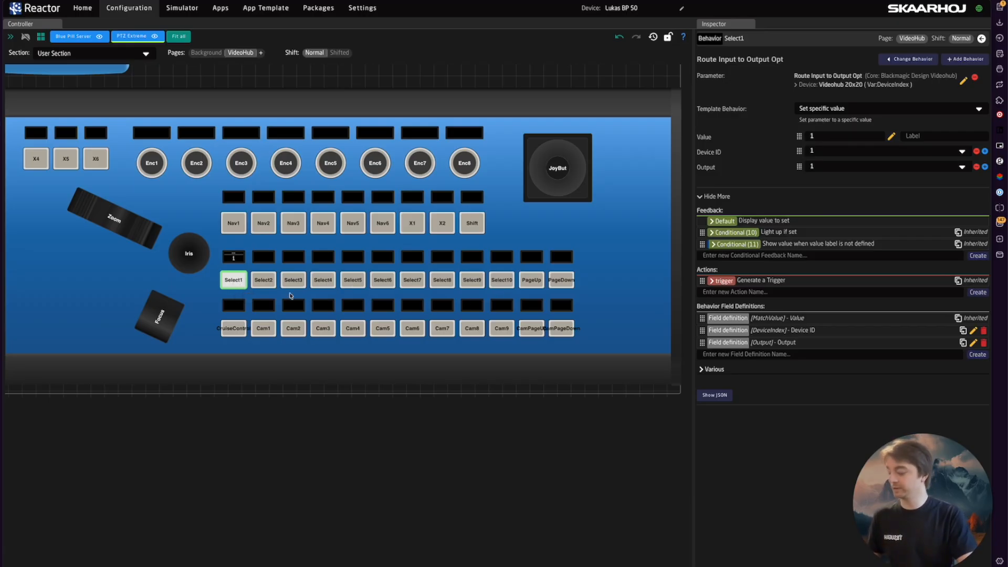
# Copy the Select1 routing behavior to Select2 through Select10
pyautogui.press('super+c')
pyautogui.moveTo(265, 268); pyautogui.dragTo(512, 295)
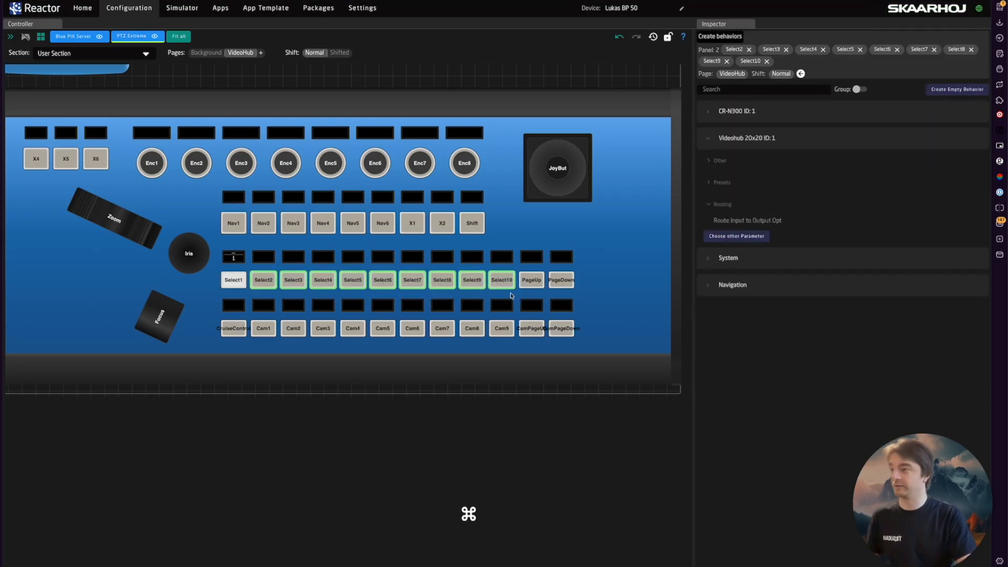
pyautogui.press('super+v')
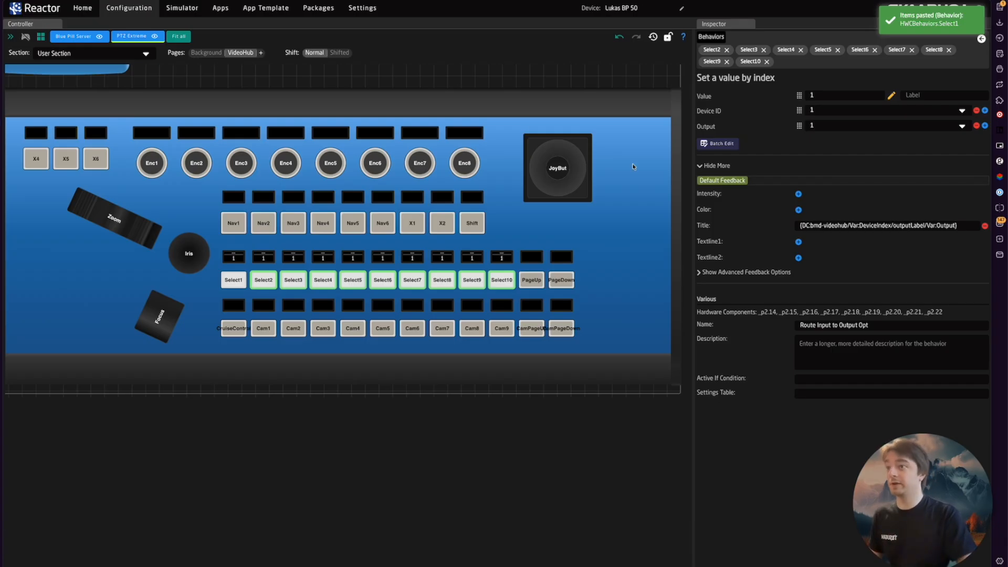
# Batch edit Select2 through Select10 so their match values count up from 2 to 10, and check them in simulation mode
pyautogui.click(717, 144)
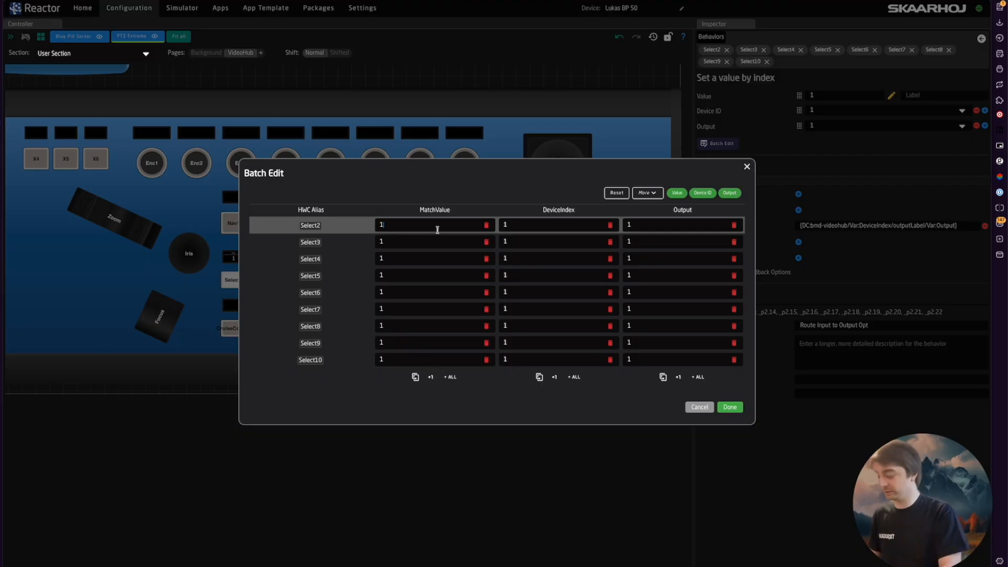
pyautogui.press('BackSpace')
pyautogui.write('2')
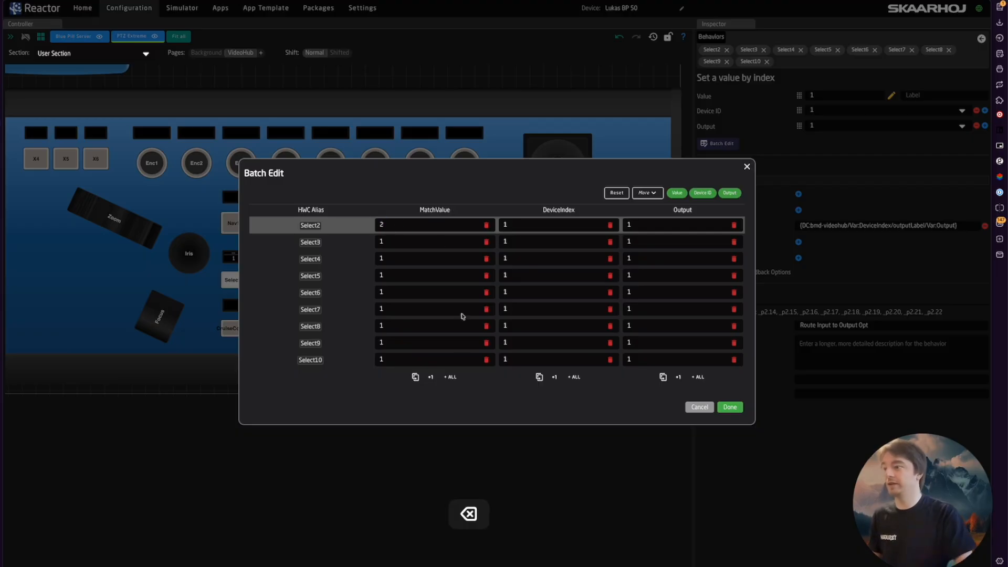
pyautogui.click(451, 378)
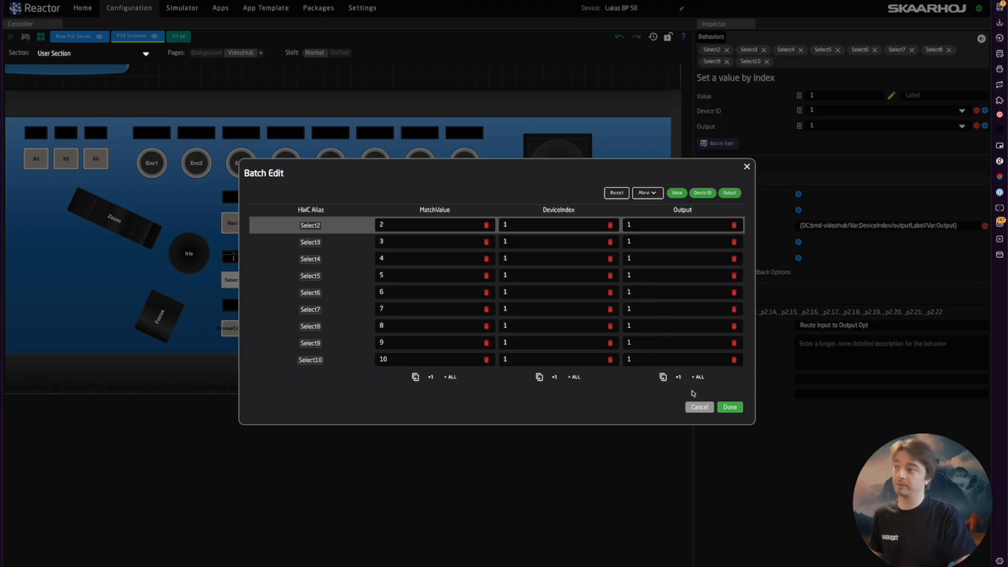
pyautogui.click(729, 408)
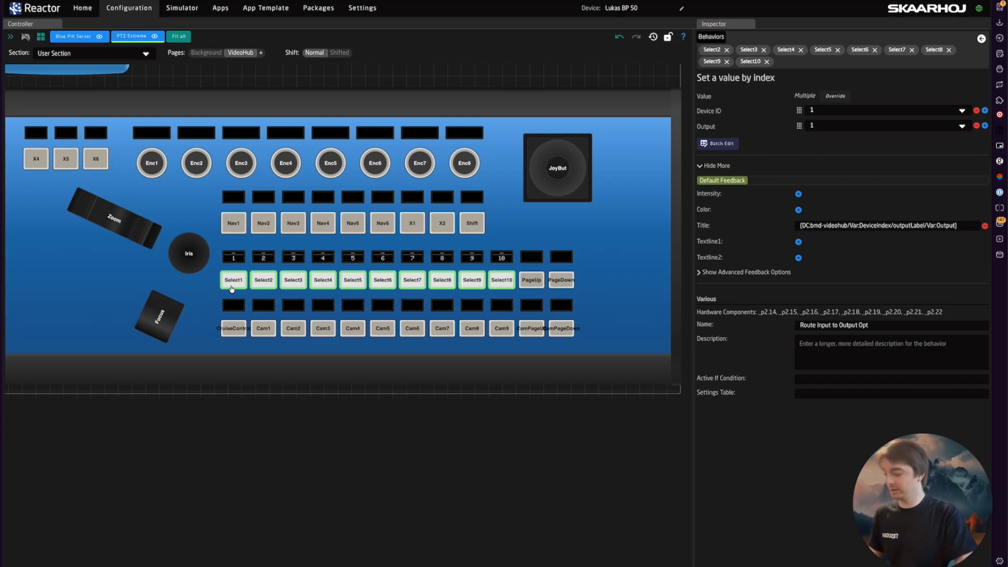
pyautogui.press('super+e')
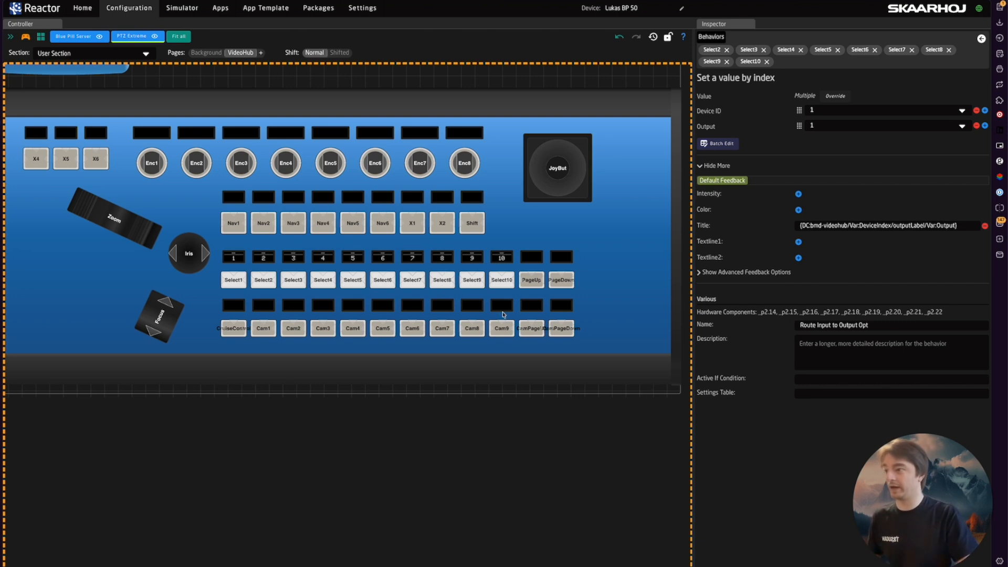
pyautogui.press('super+e')
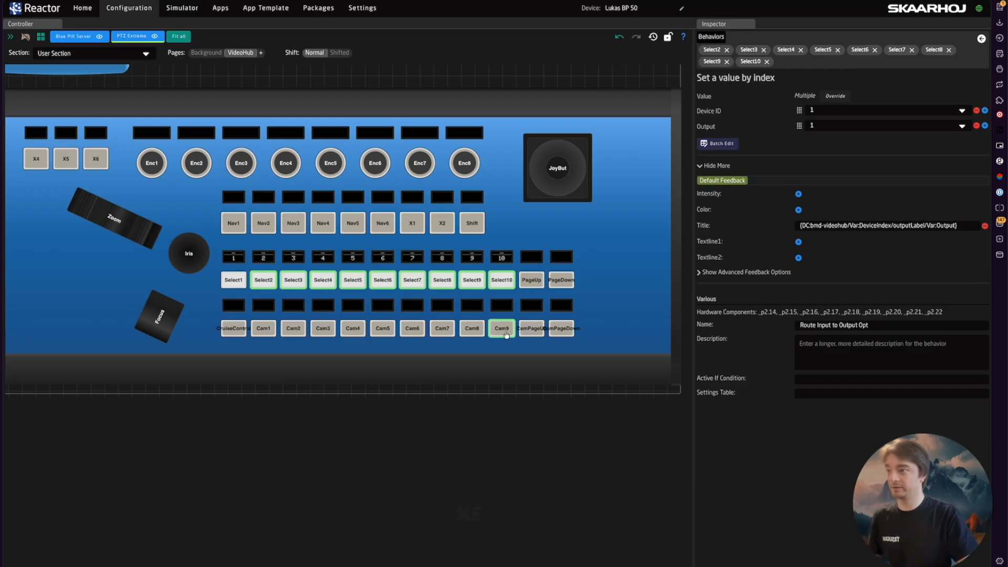
# Assign the Select Page navigation behavior to Cam9 on the VideoHub page and set its value to the Background page
pyautogui.click(502, 333)
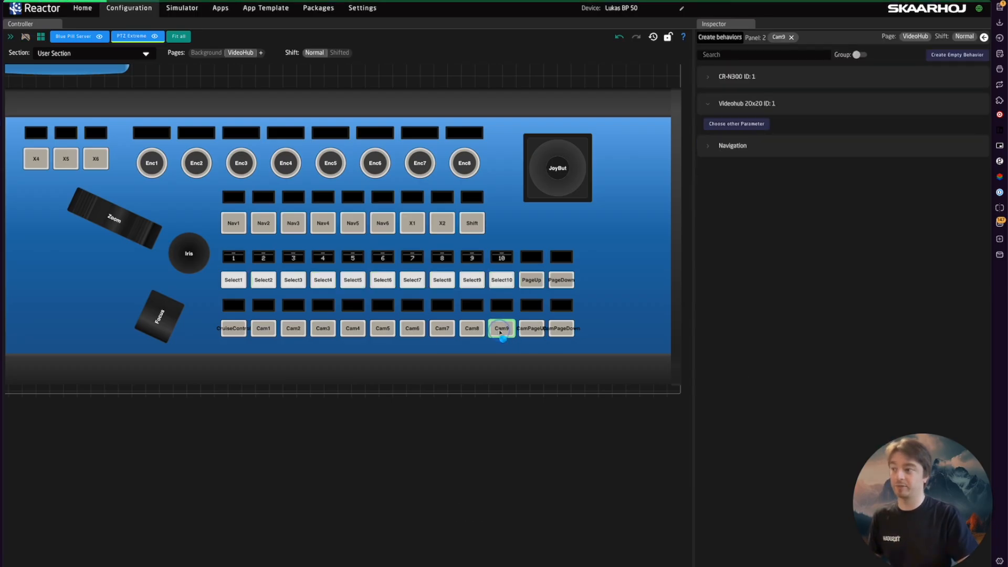
pyautogui.click(702, 100)
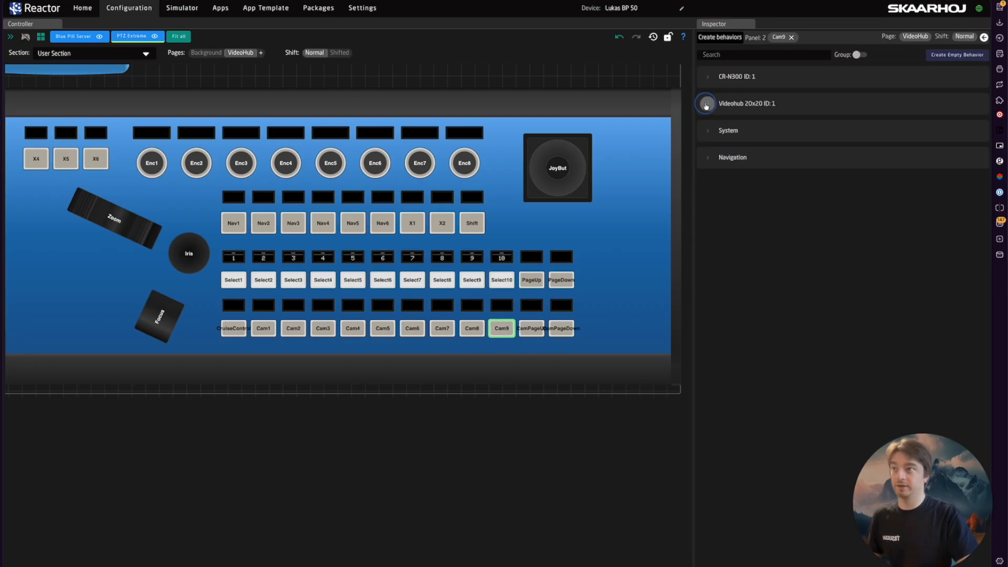
pyautogui.click(708, 158)
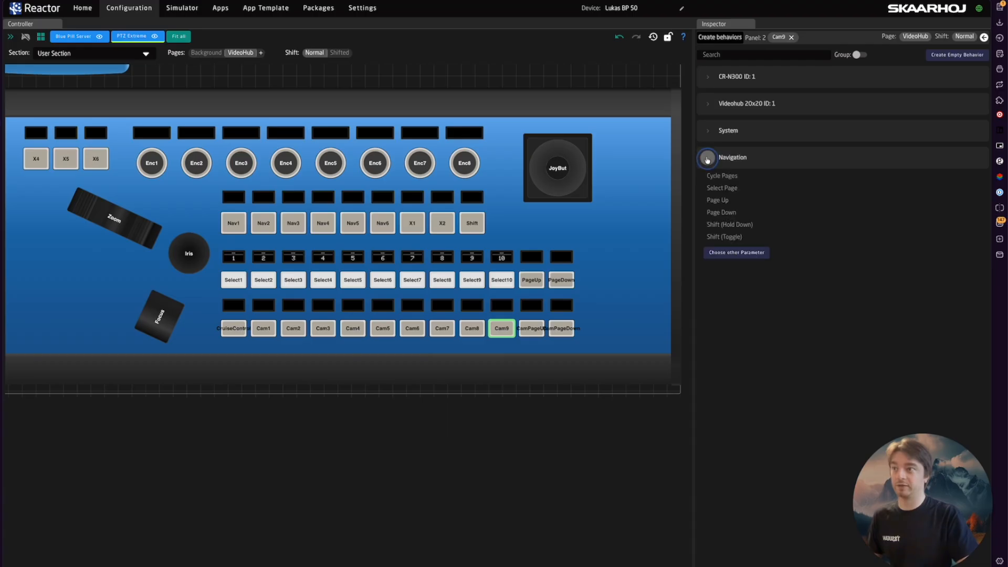
pyautogui.click(720, 189)
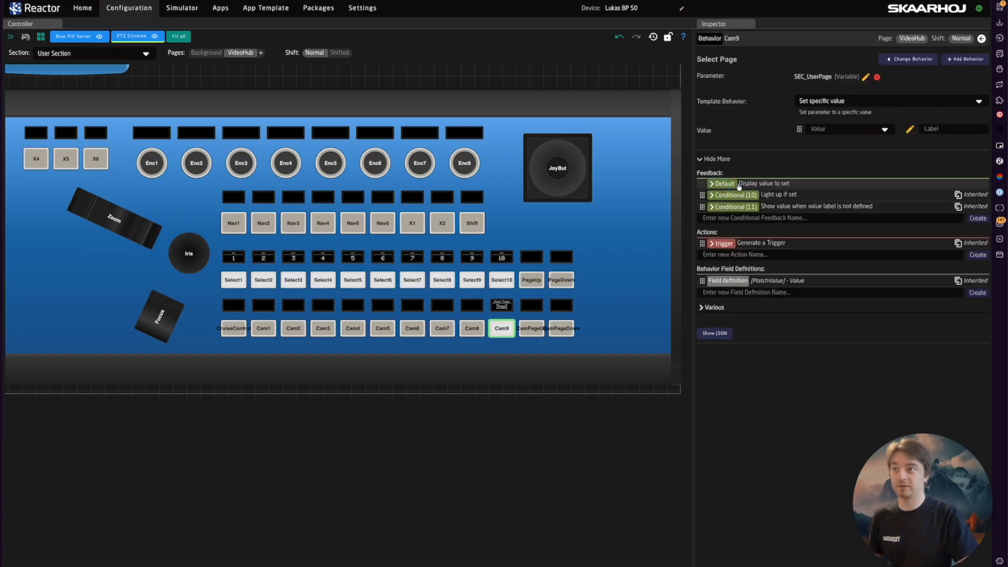
pyautogui.click(706, 159)
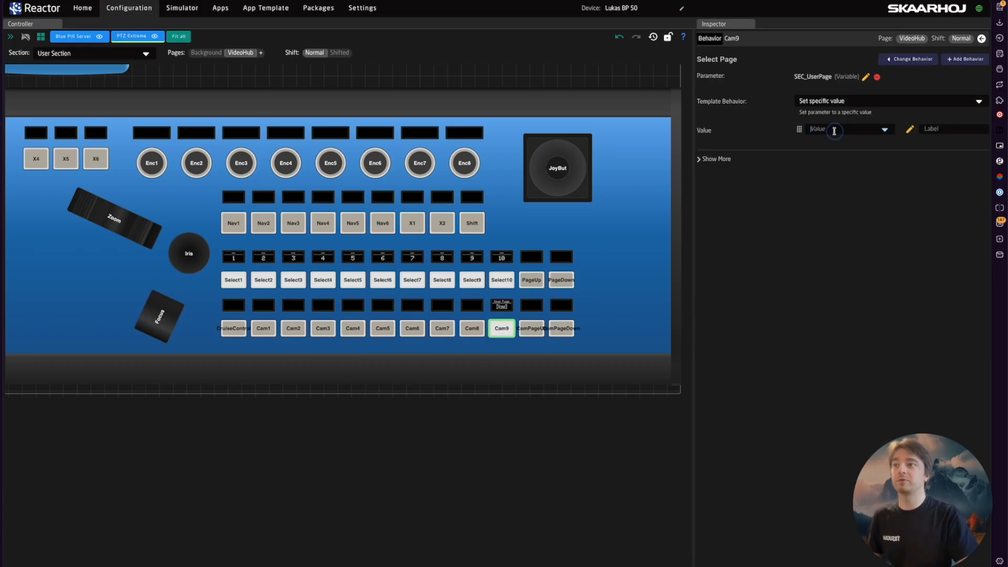
pyautogui.click(834, 131)
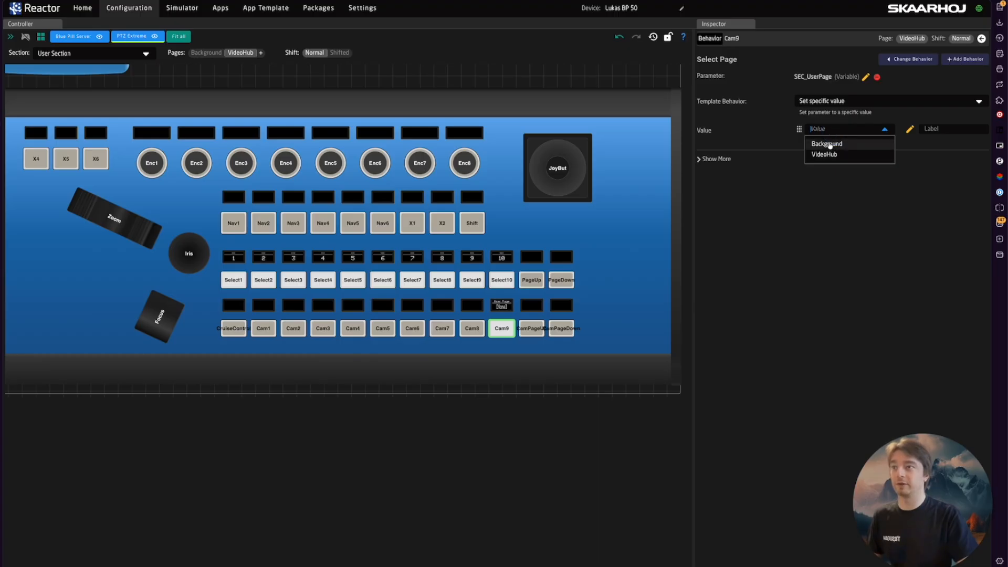
pyautogui.click(828, 144)
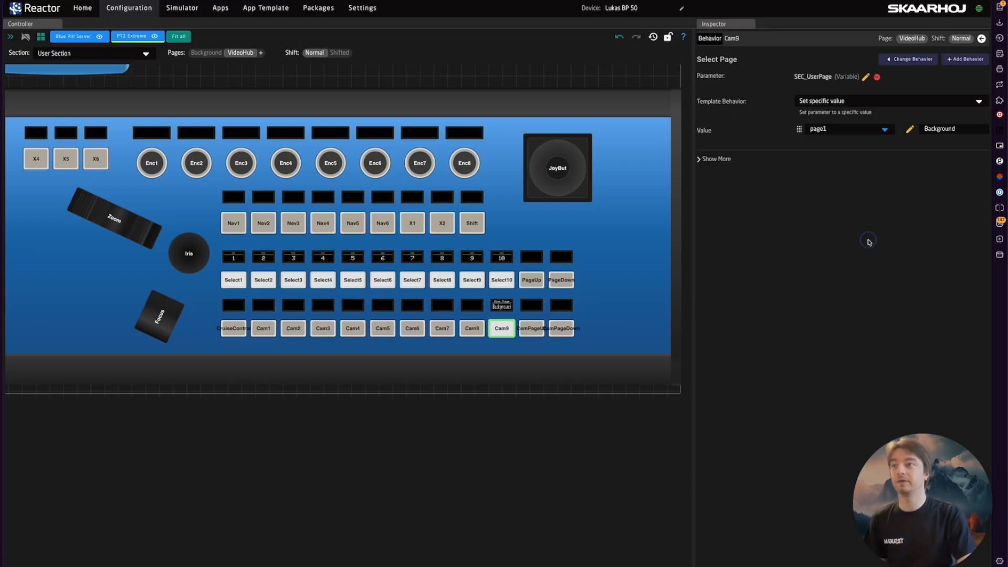
# Test in simulation mode that Cam9 leads to the Background page, and try the Nav3 button there
pyautogui.click(25, 36)
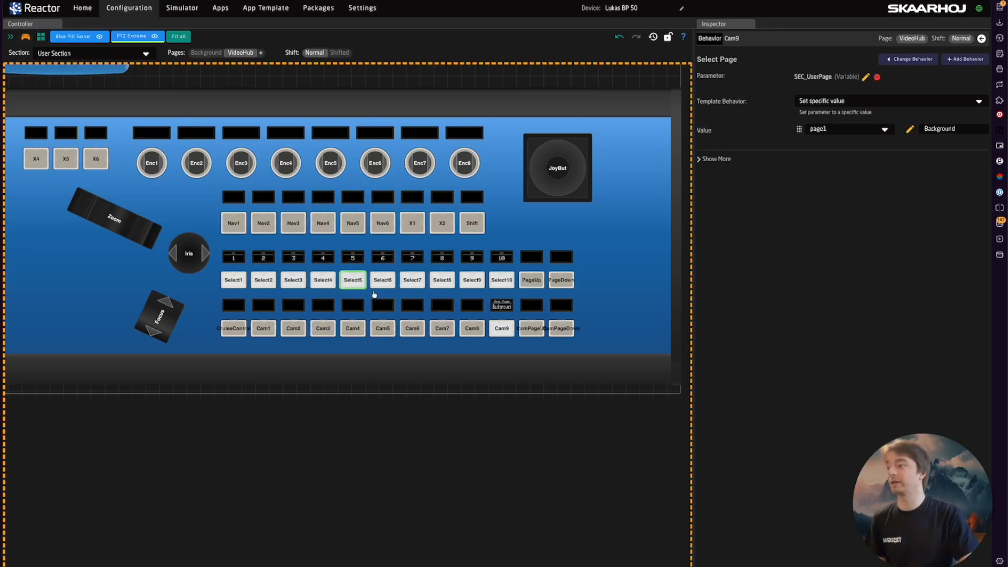
pyautogui.click(503, 335)
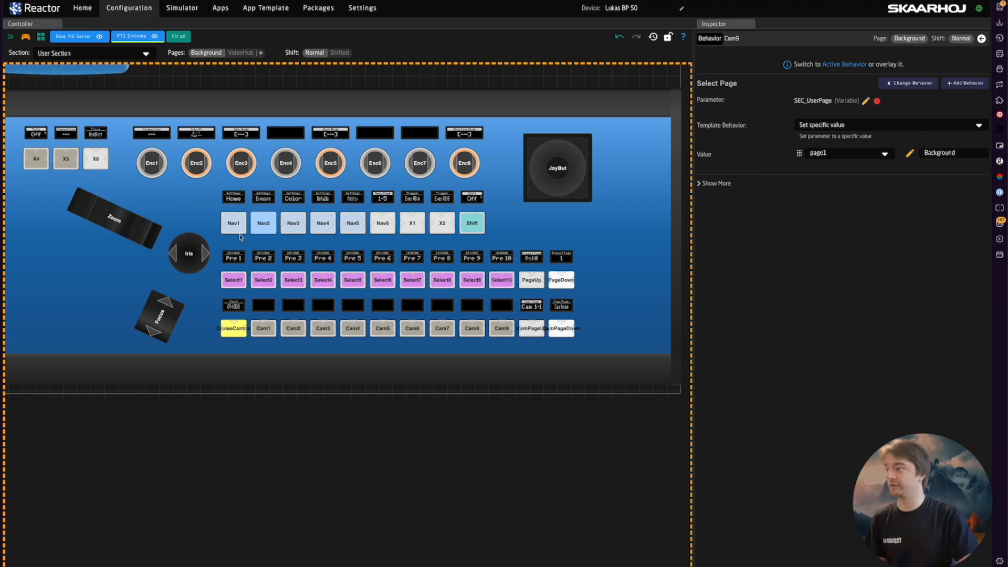
pyautogui.click(291, 226)
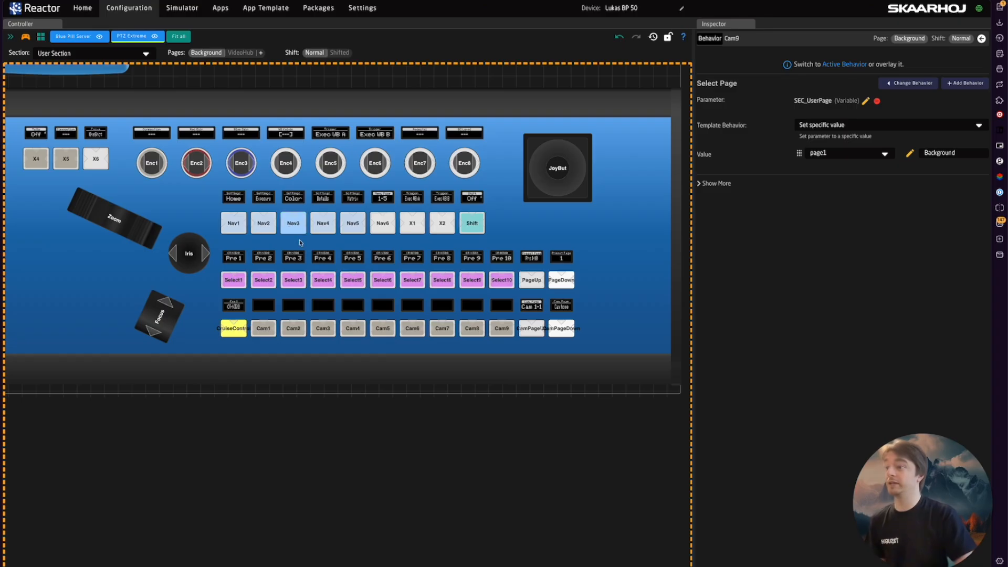
# Assign the Select Page navigation behavior to Cam9 on the Background page and set its value to the VideoHub page
pyautogui.click(506, 335)
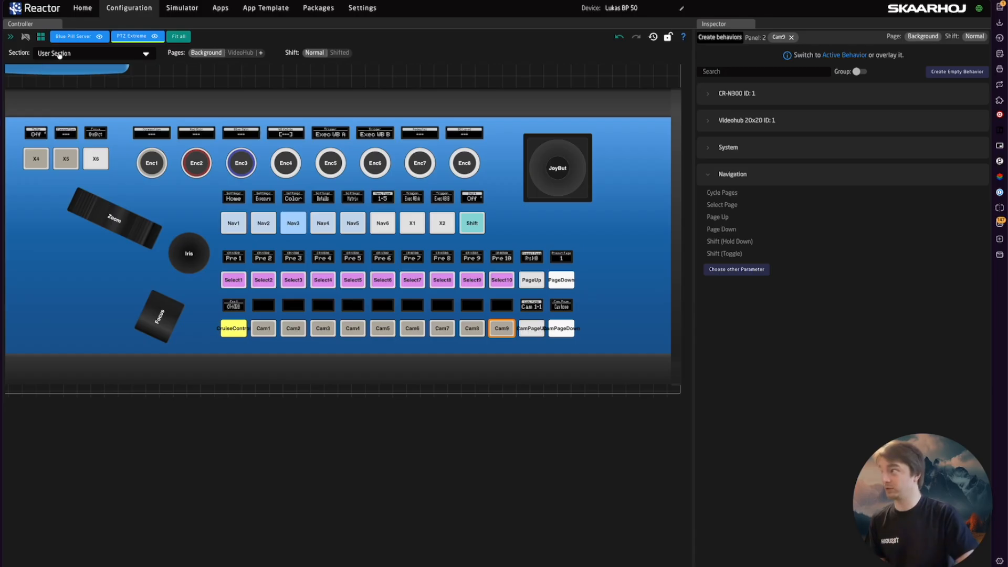
pyautogui.click(719, 205)
pyautogui.click(844, 131)
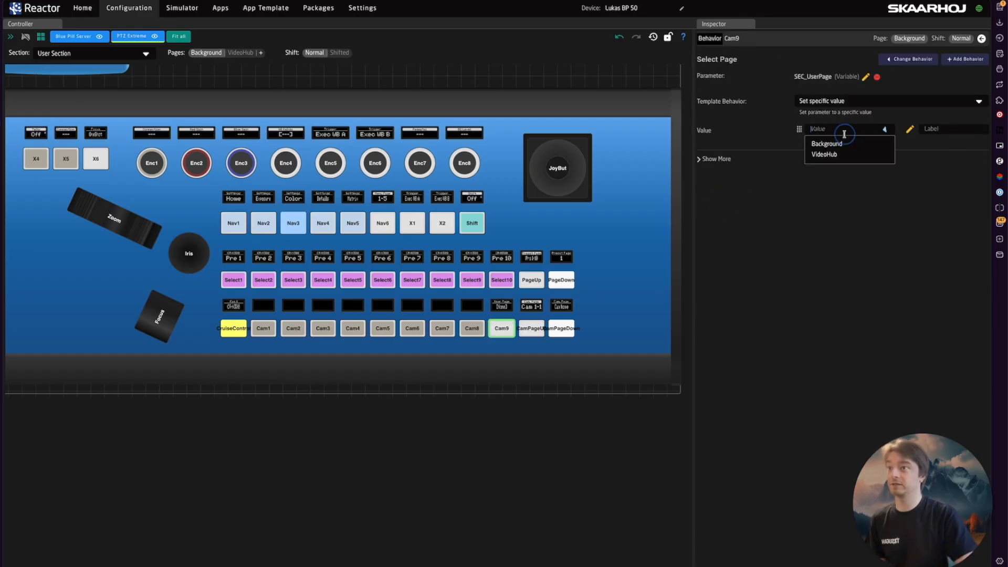
pyautogui.click(827, 154)
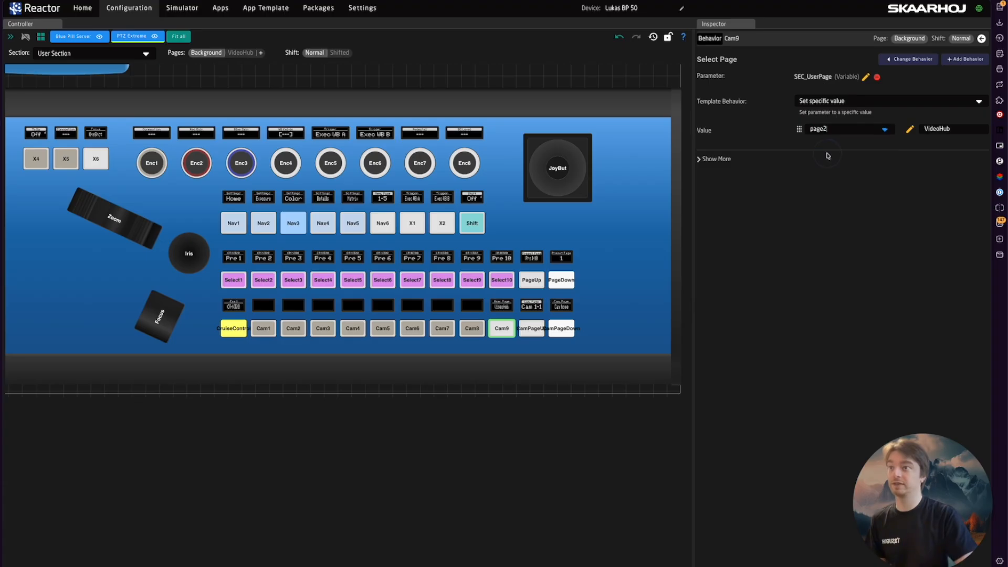
# Use Cam9 in simulation mode to switch back and forth between the Background and VideoHub pages, and examine its display label
pyautogui.click(24, 36)
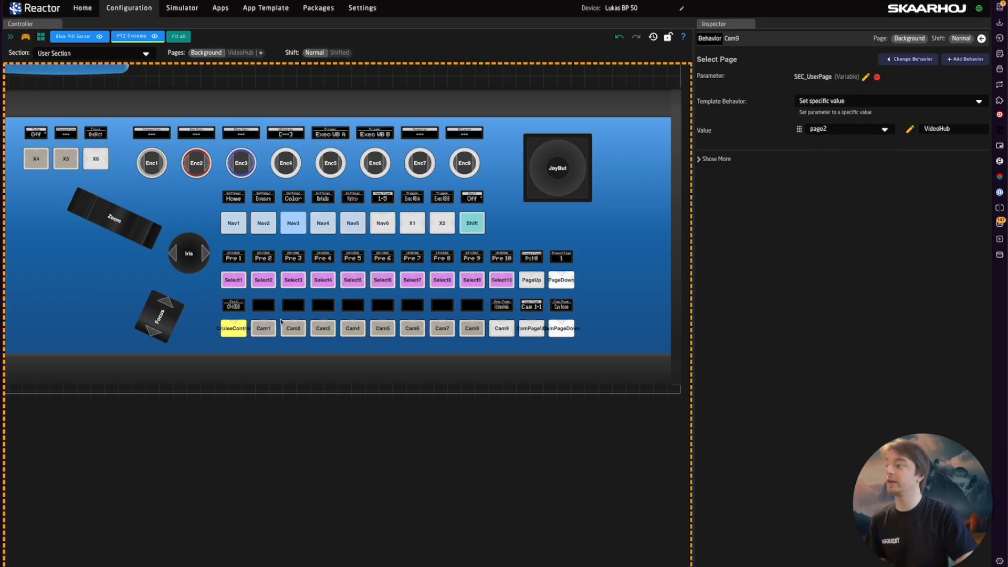
pyautogui.click(501, 334)
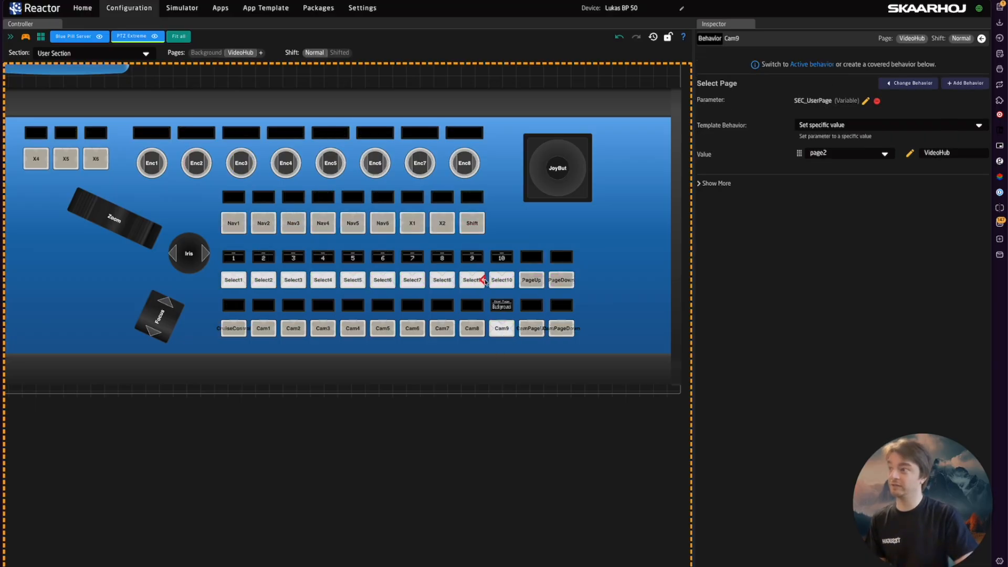
pyautogui.click(502, 329)
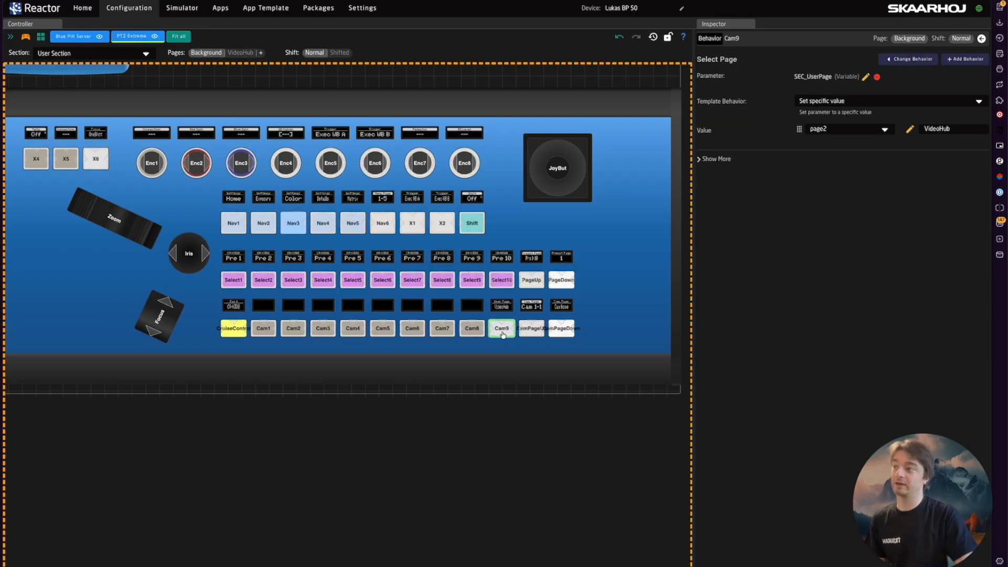
pyautogui.scroll(5, 502, 335)
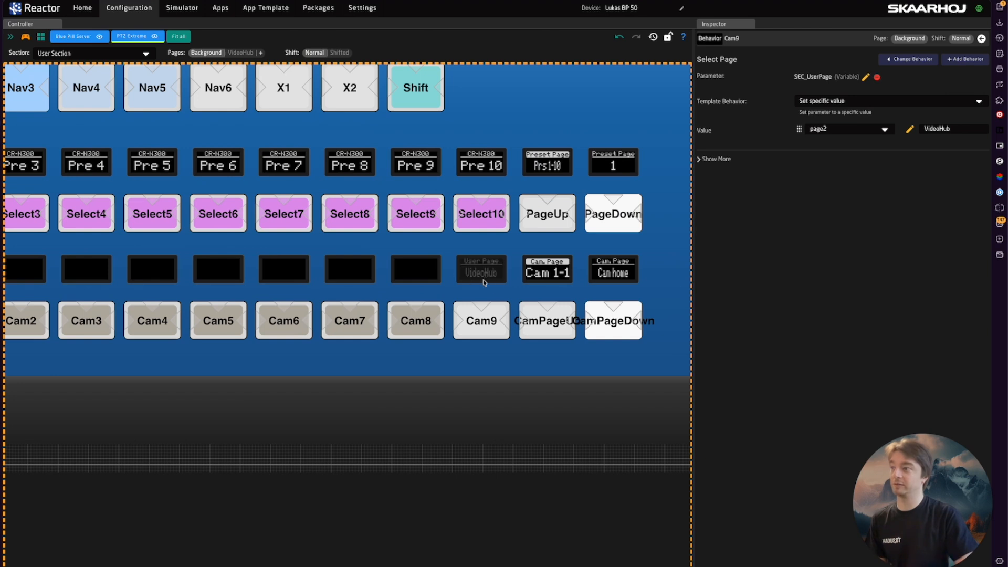
pyautogui.click(480, 330)
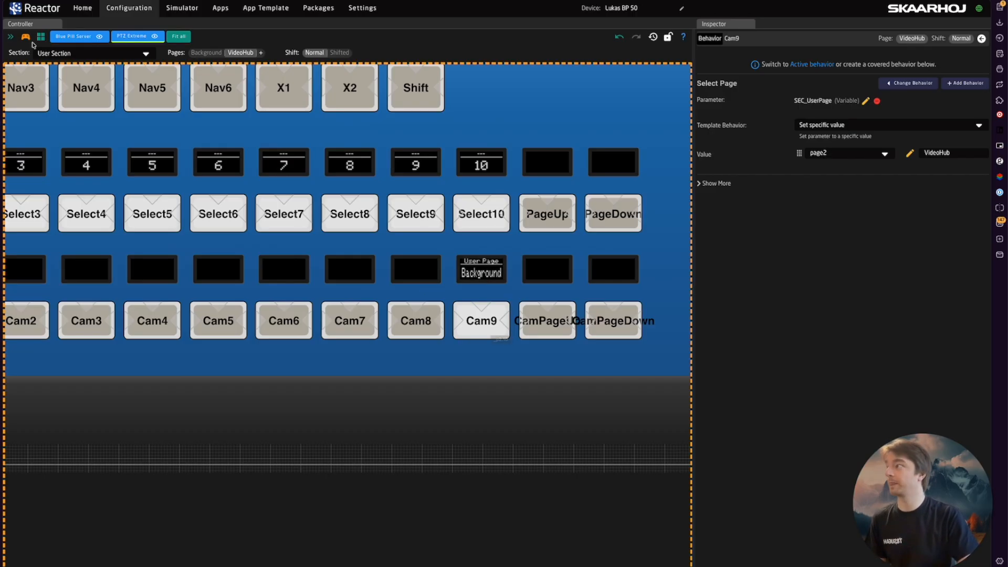
# Replace Textline1 in the default feedback of the VideoHub page's Cam9 behavior with the text Back
pyautogui.click(492, 332)
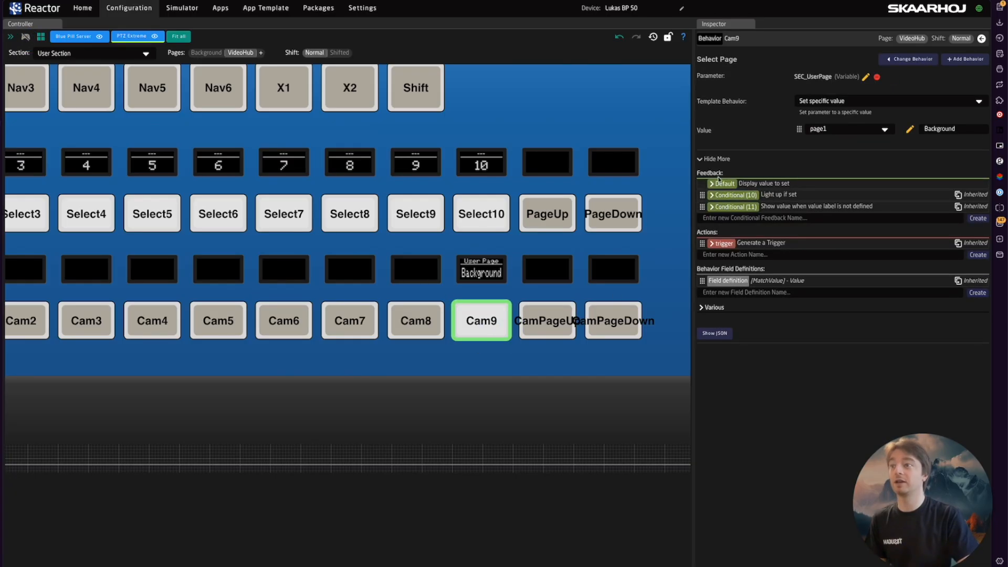
pyautogui.click(702, 163)
pyautogui.click(702, 162)
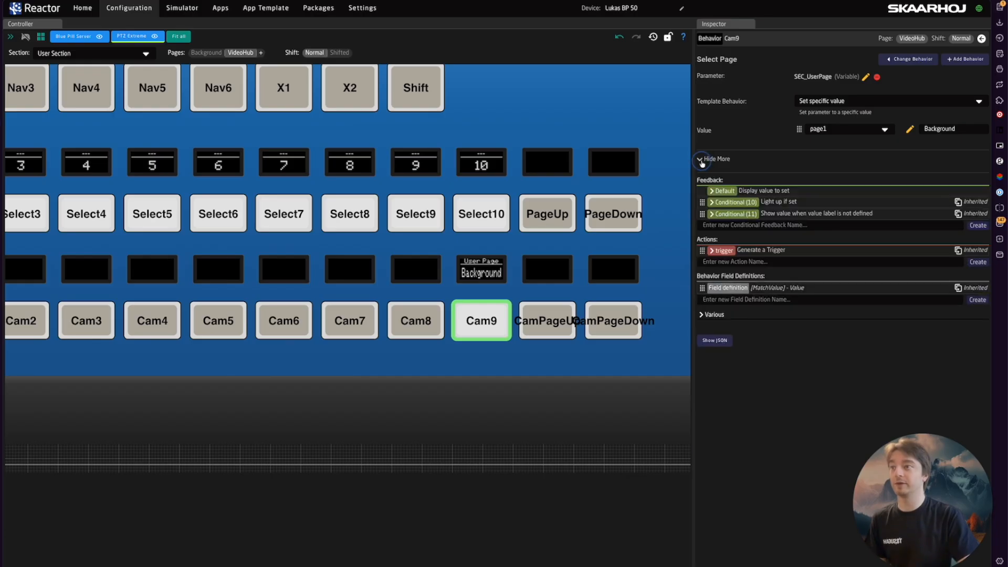
pyautogui.click(711, 191)
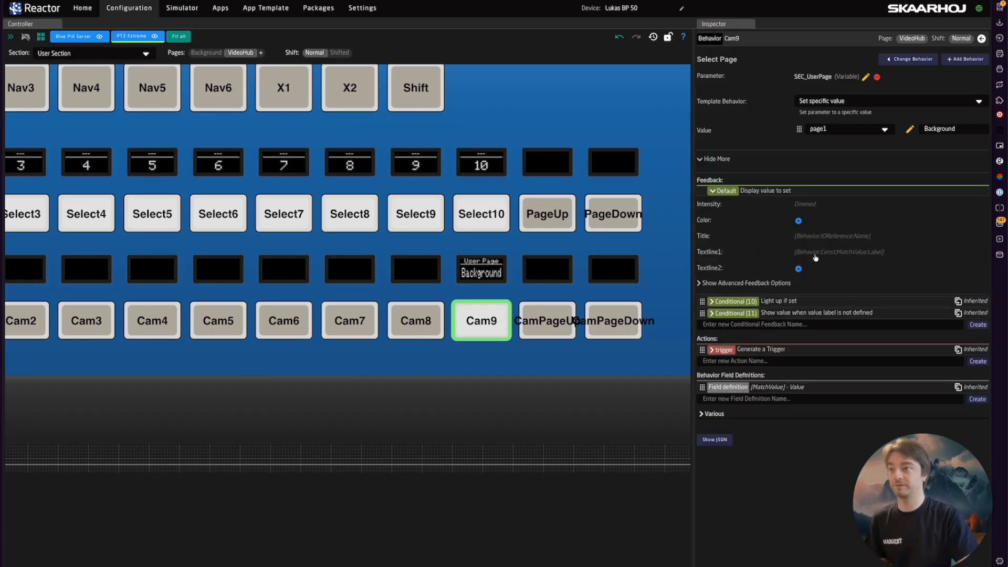
pyautogui.click(832, 254)
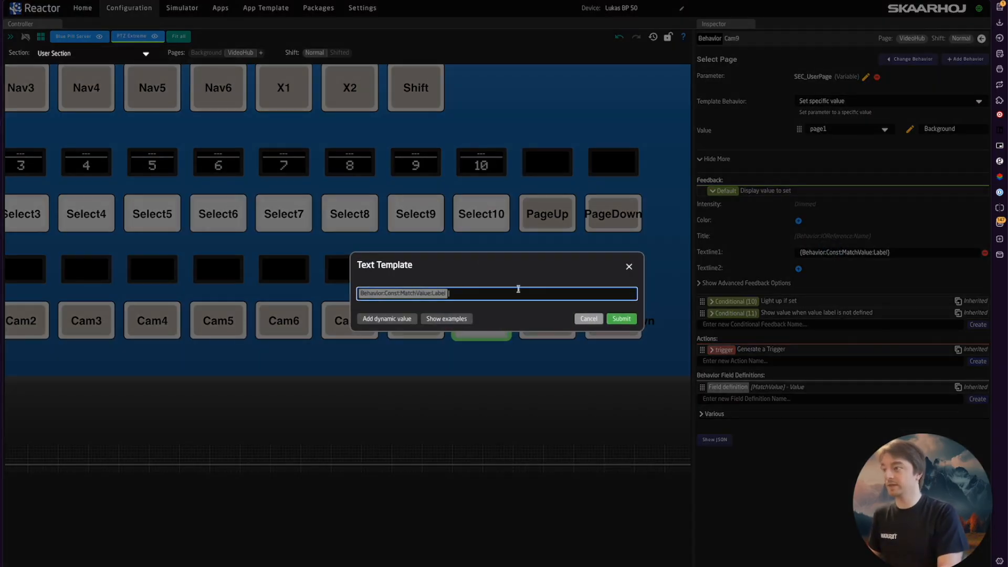
pyautogui.press('BackSpace')
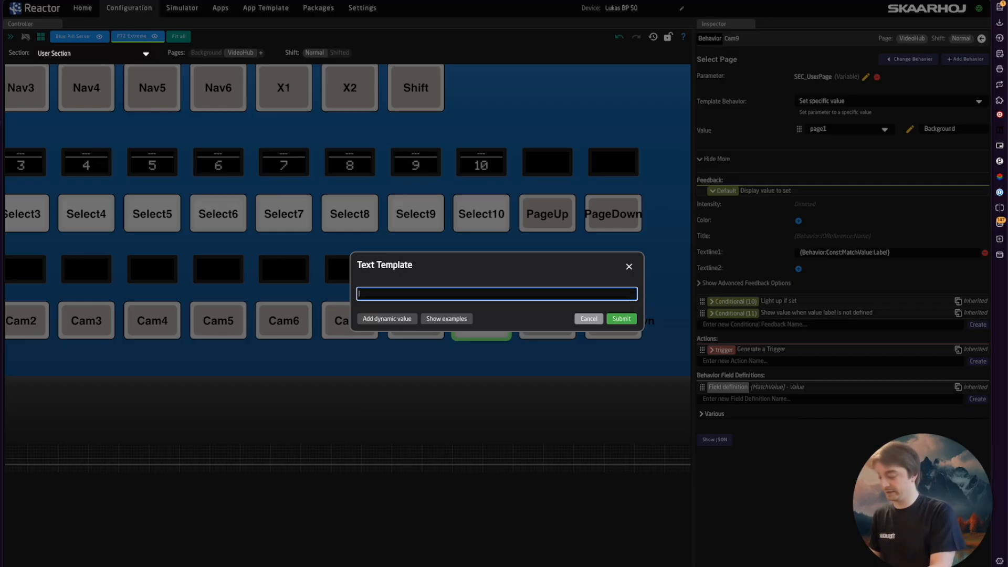
pyautogui.write('Back')
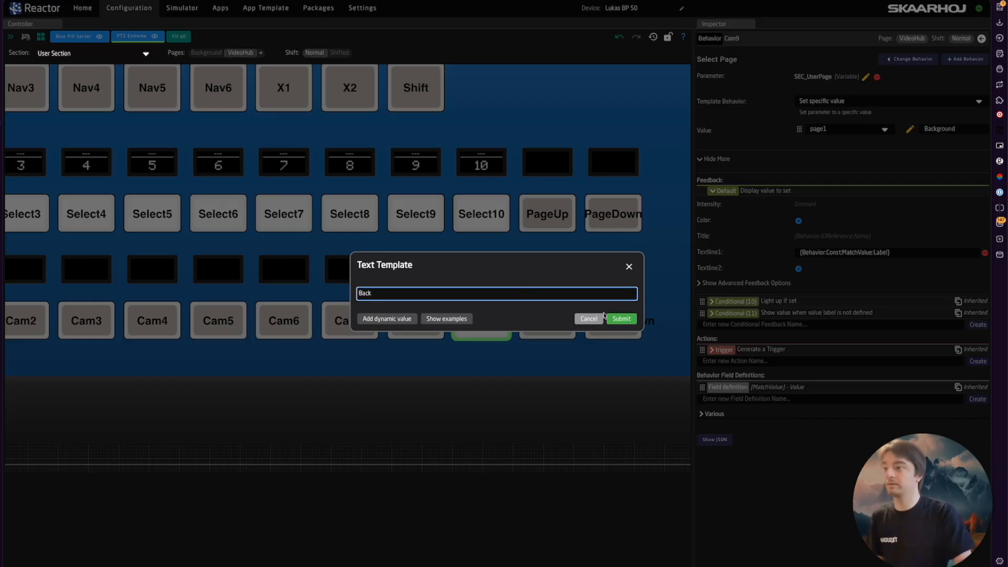
pyautogui.click(619, 318)
# Check the relabelled Cam9 page button in simulation mode by switching from the VideoHub page to the Background page
pyautogui.scroll(-5, 411, 259)
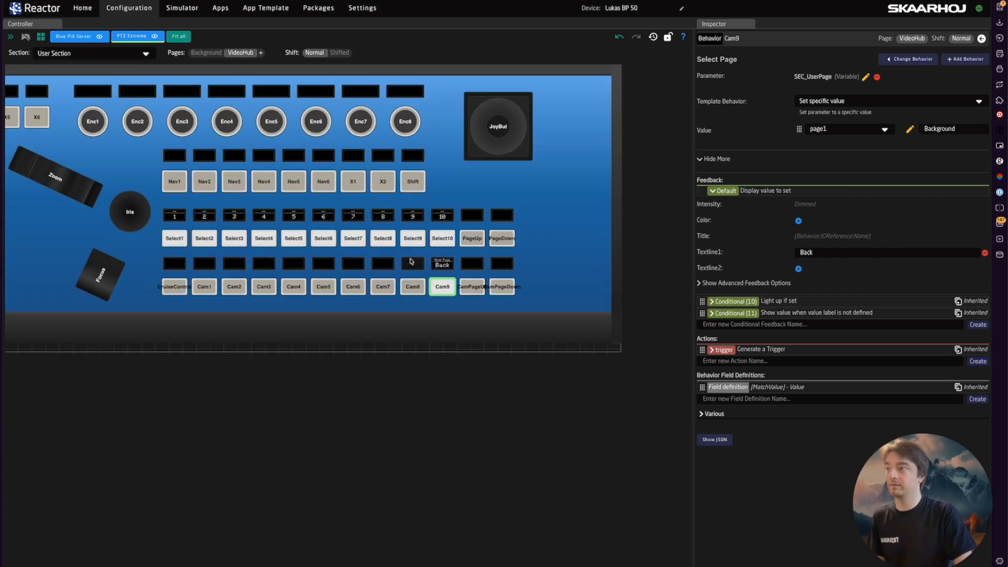
pyautogui.click(26, 37)
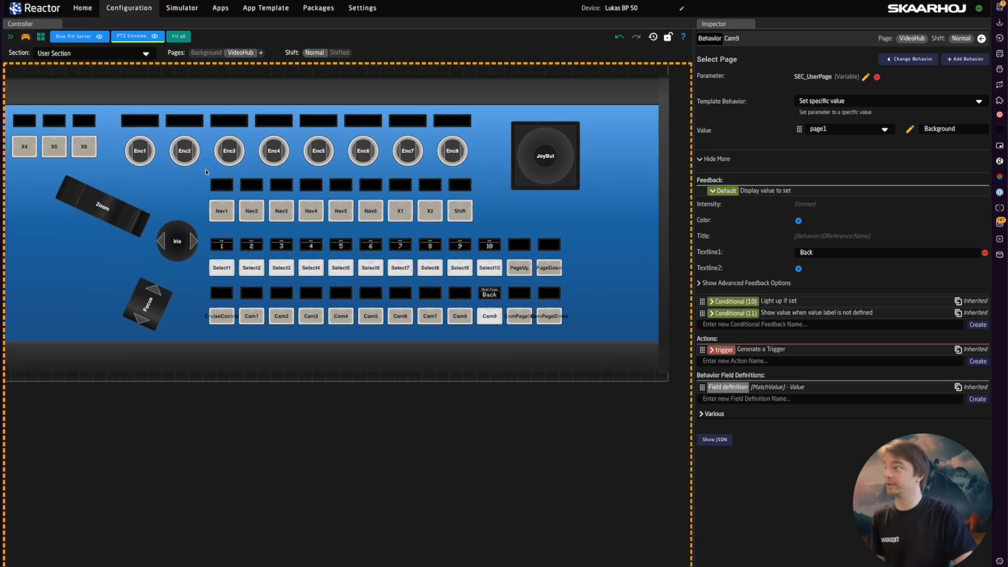
pyautogui.click(486, 317)
pyautogui.click(486, 317)
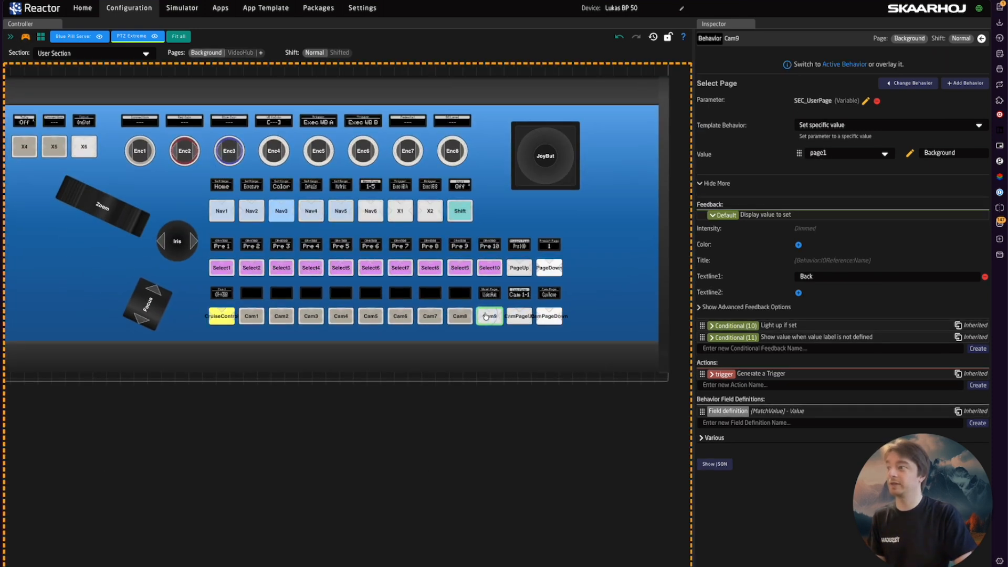